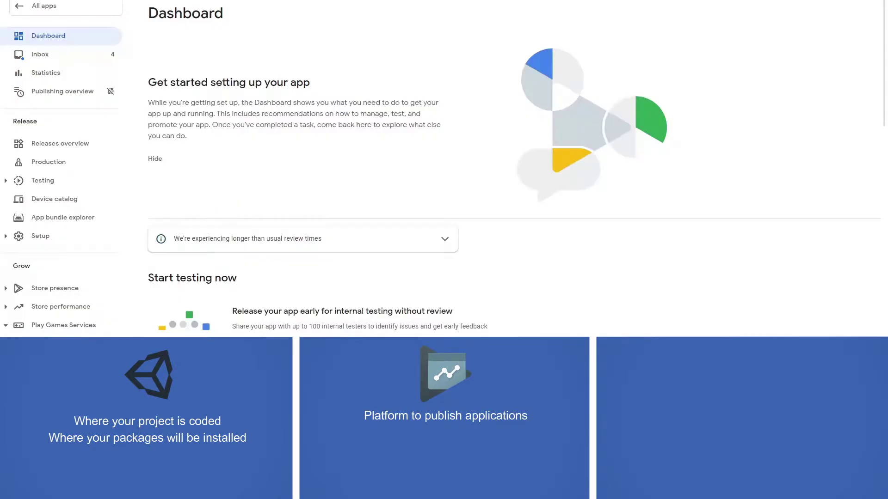
Review the main store listing and the Play Games Services configuration page.
scroll(555, 129, down, 5)
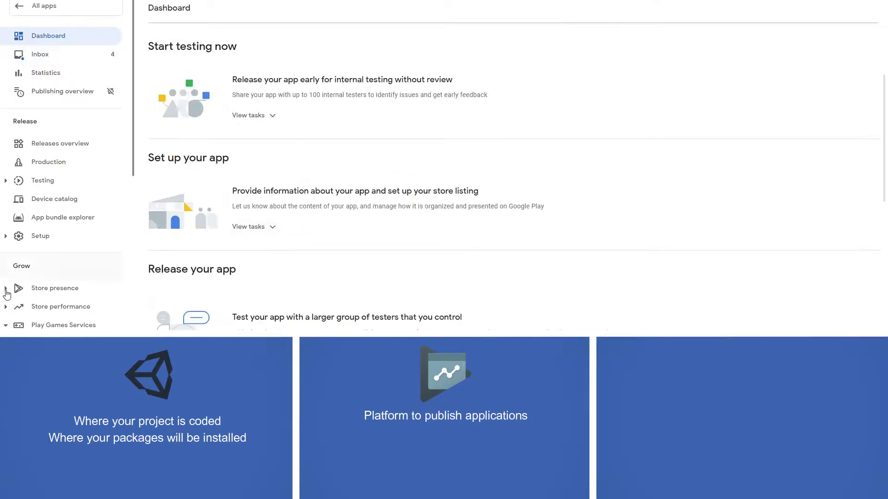
click(43, 291)
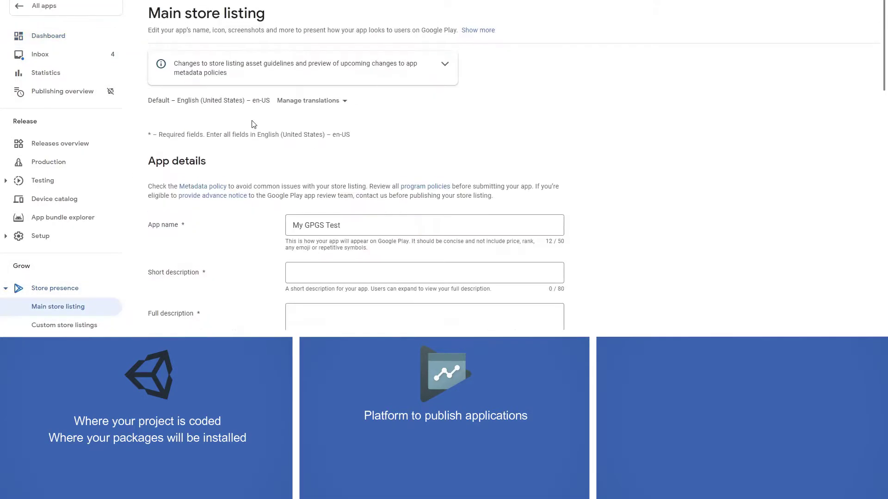
scroll(235, 157, down, 4)
scroll(64, 242, down, 4)
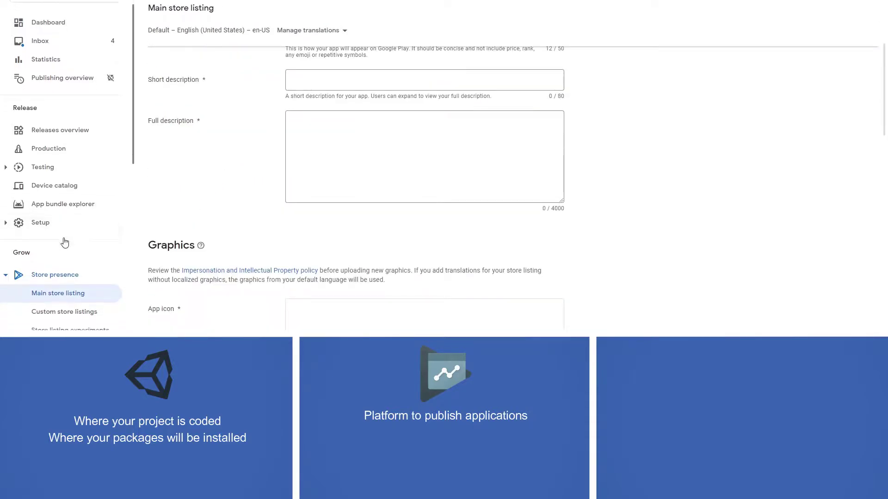
click(62, 272)
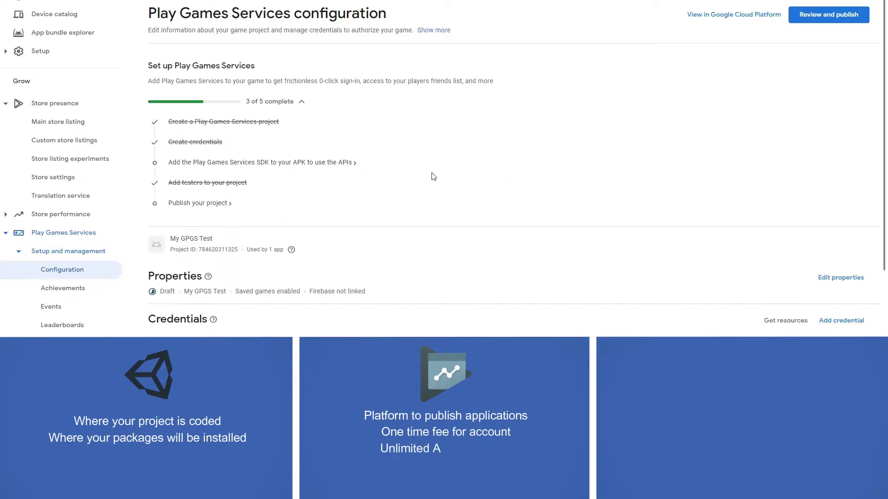
scroll(434, 178, down, 4)
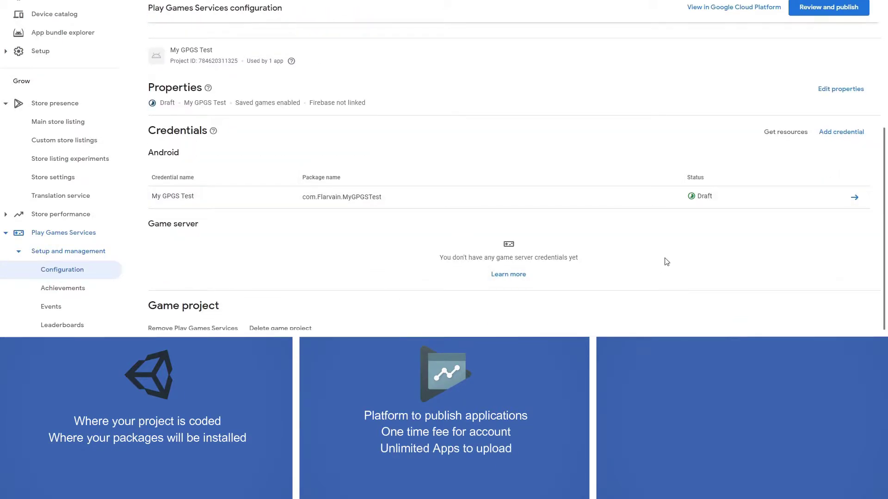
scroll(647, 254, up, 4)
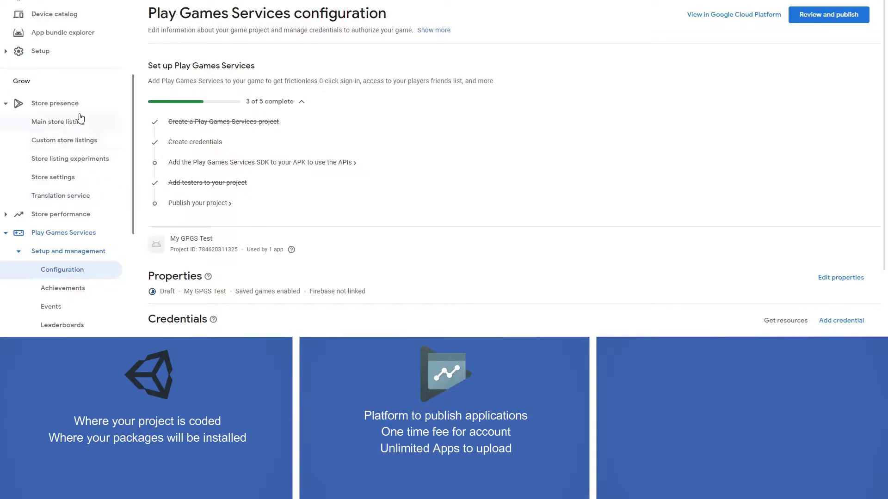
Look through the store settings page, then return to the main store listing.
click(72, 180)
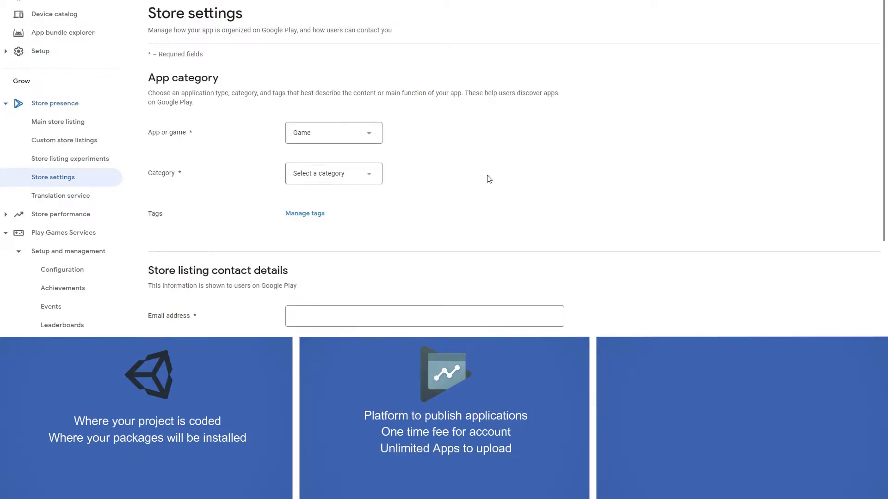
scroll(489, 179, down, 2)
scroll(241, 183, down, 4)
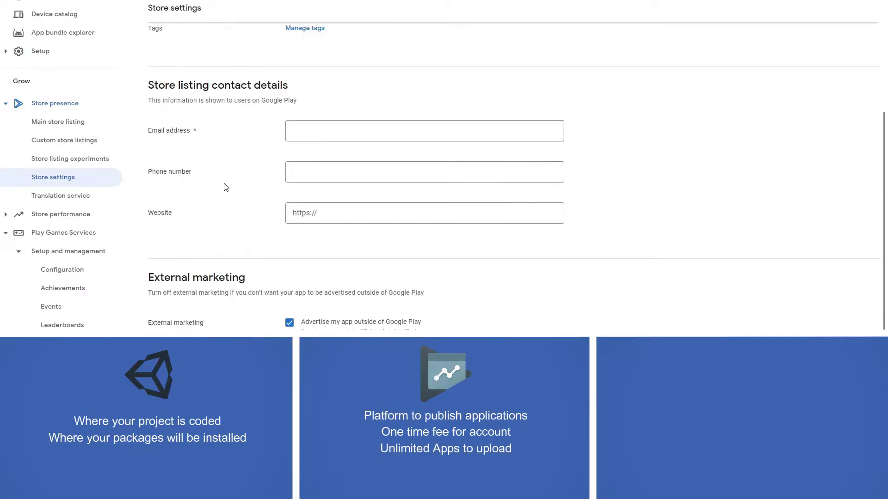
scroll(217, 193, up, 6)
click(74, 124)
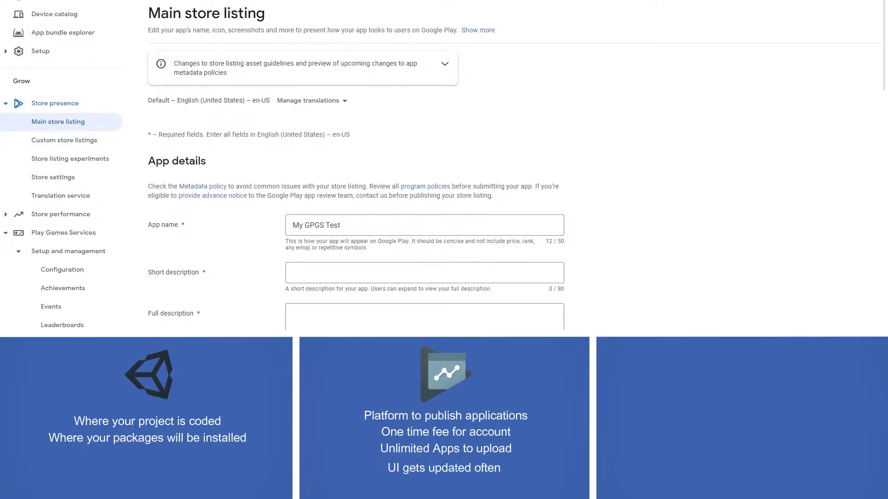
Check the game's Events list and Achievements page.
scroll(65, 92, down, 5)
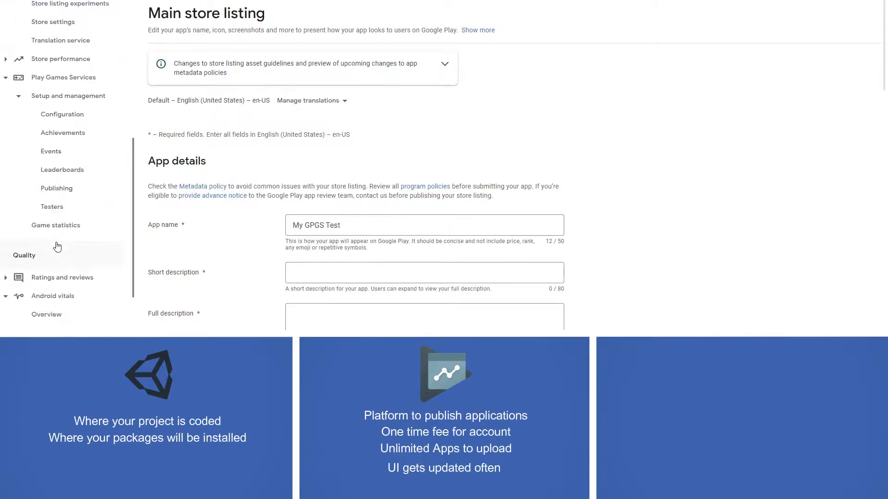
click(67, 77)
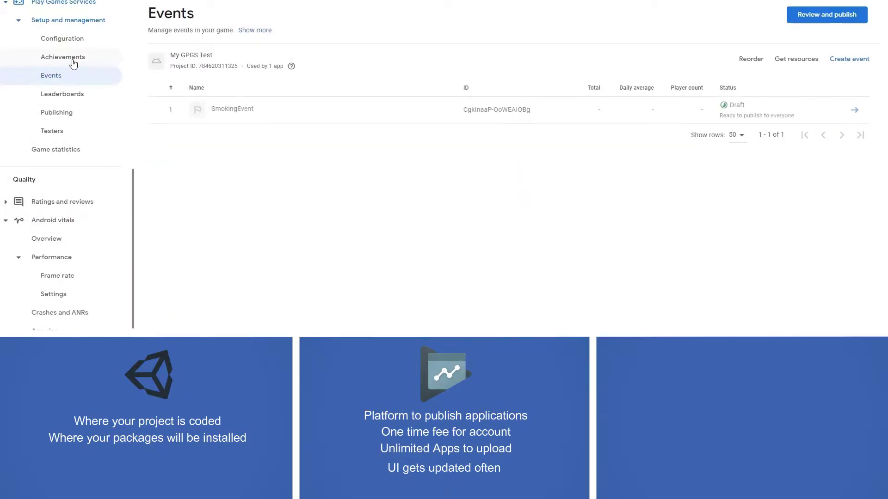
click(73, 63)
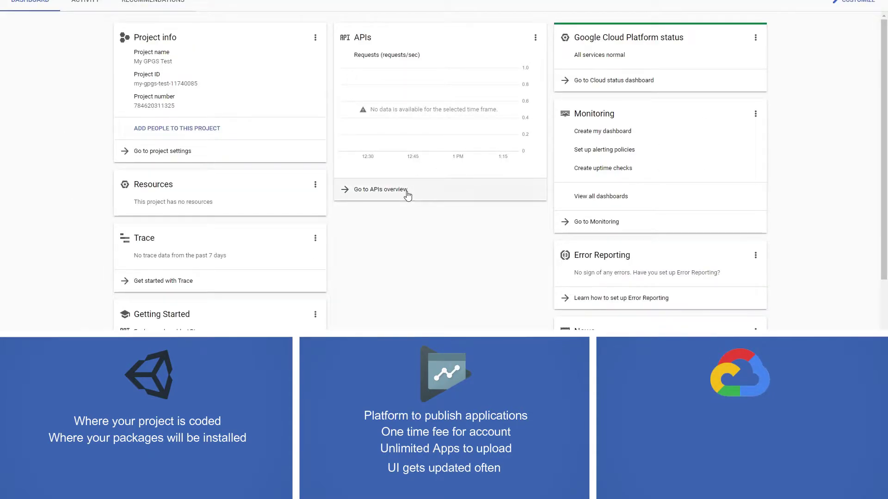
Open the APIs overview for the My GPGS Test project in Google Cloud.
click(429, 192)
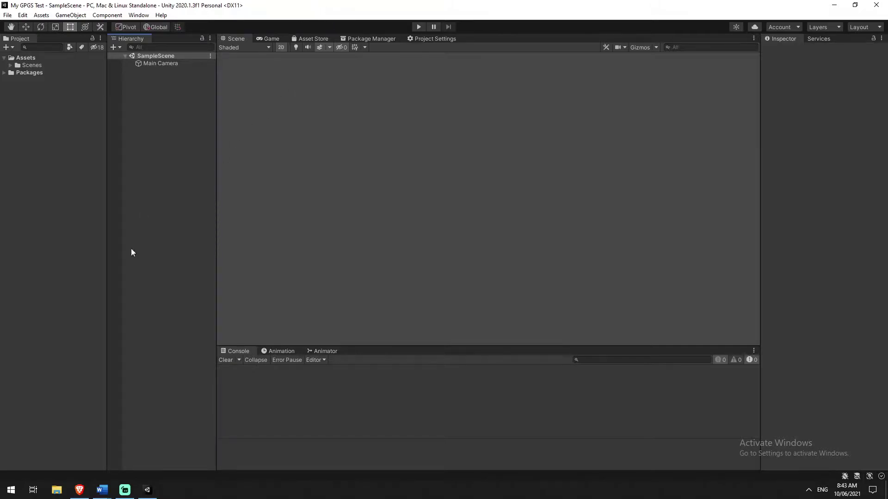
In the play-games-plugin-for-unity repository, open the current-build folder to get the plugin package.
click(79, 490)
click(55, 6)
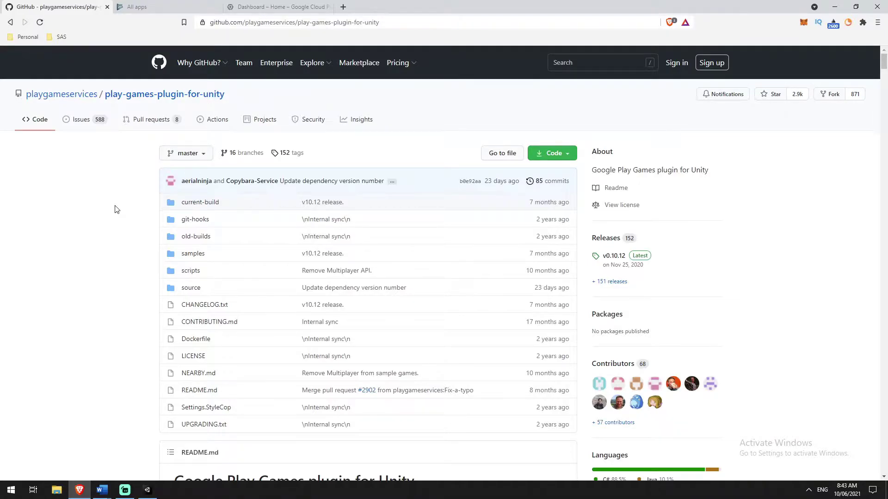
scroll(124, 207, down, 1)
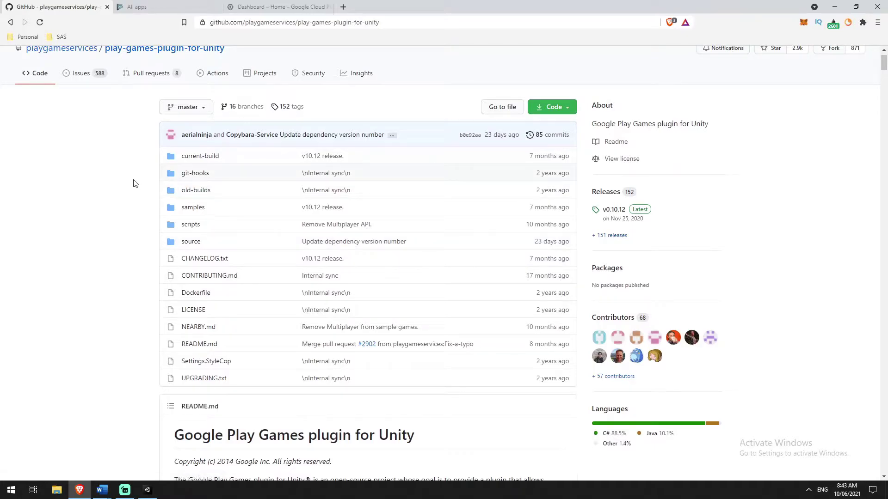
click(191, 157)
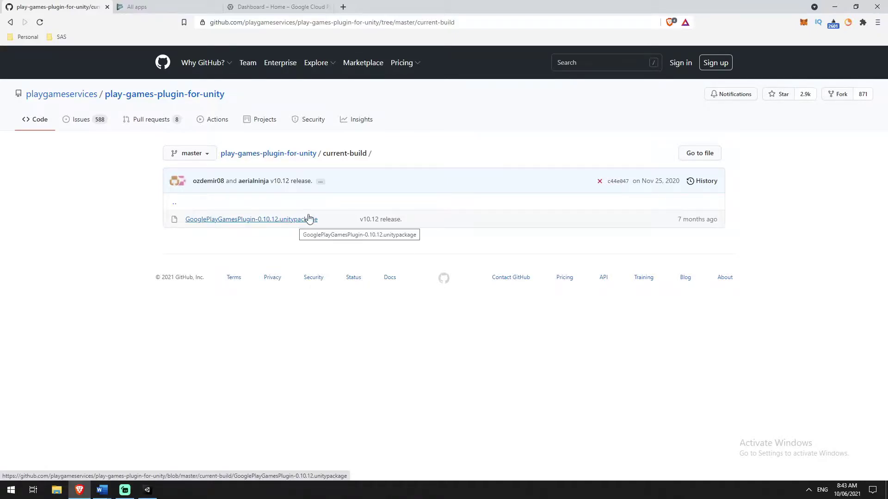
Get SmokeTest.unitypackage from samples > SmokeTest, then hide the browser to show the desktop.
click(131, 96)
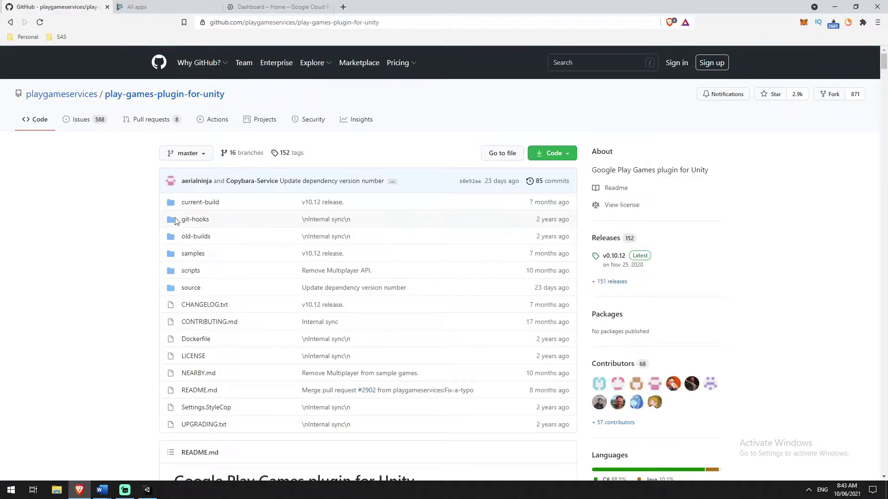
click(195, 254)
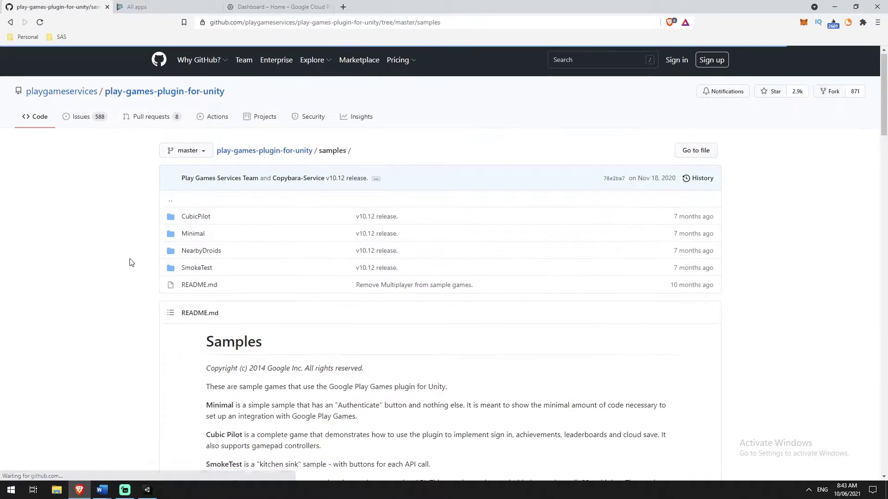
click(198, 225)
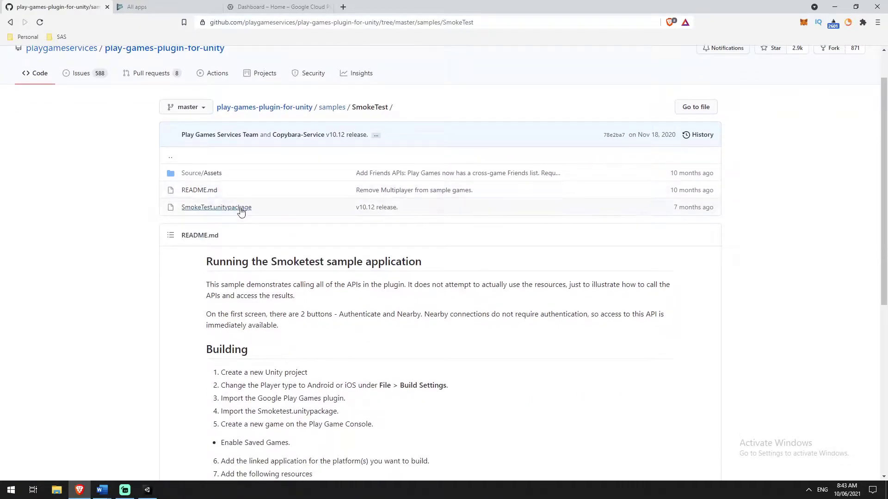
scroll(174, 229, up, 1)
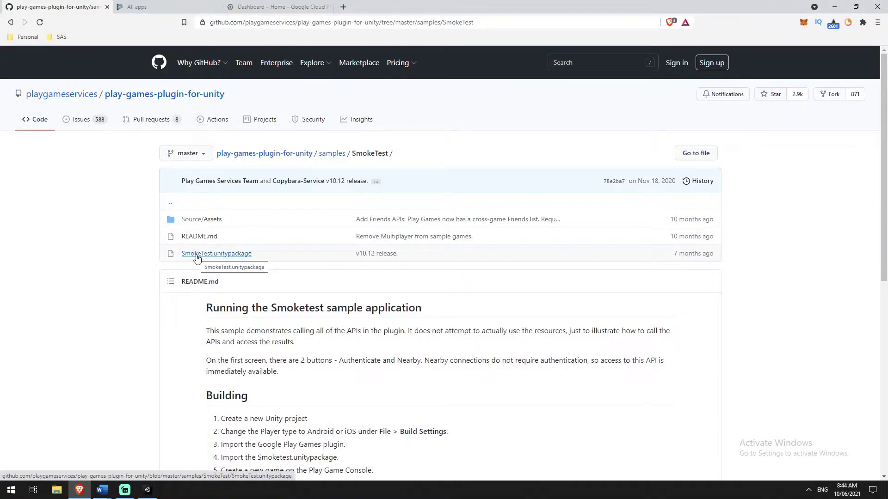
key(super+d)
Check both downloaded packages on the desktop and dock Unity on the right half of the screen.
click(18, 154)
click(17, 253)
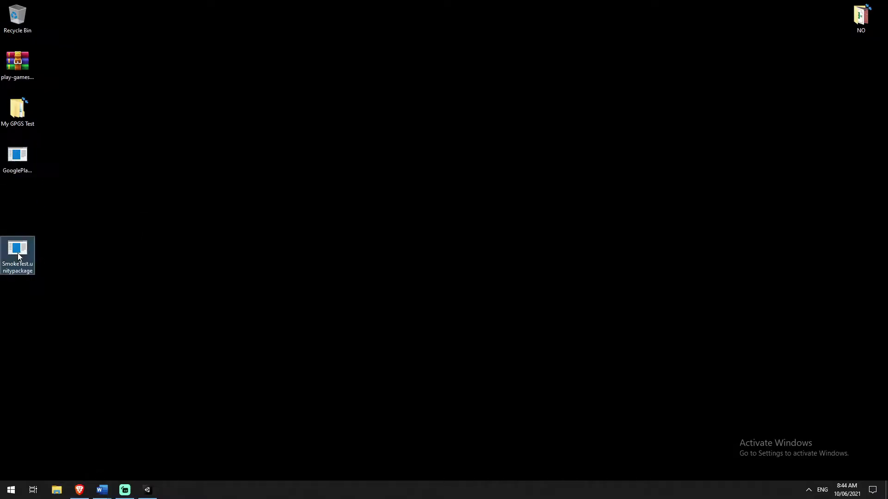
click(150, 182)
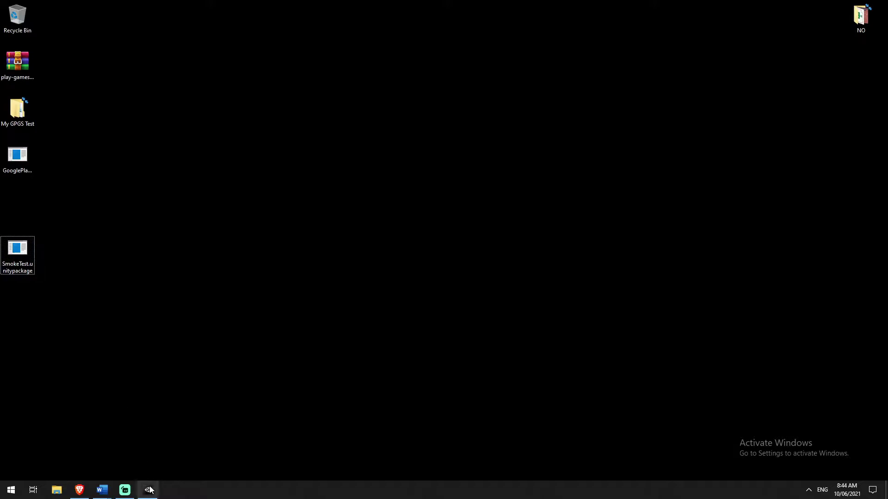
click(148, 489)
drag(267, 12, 885, 69)
click(365, 59)
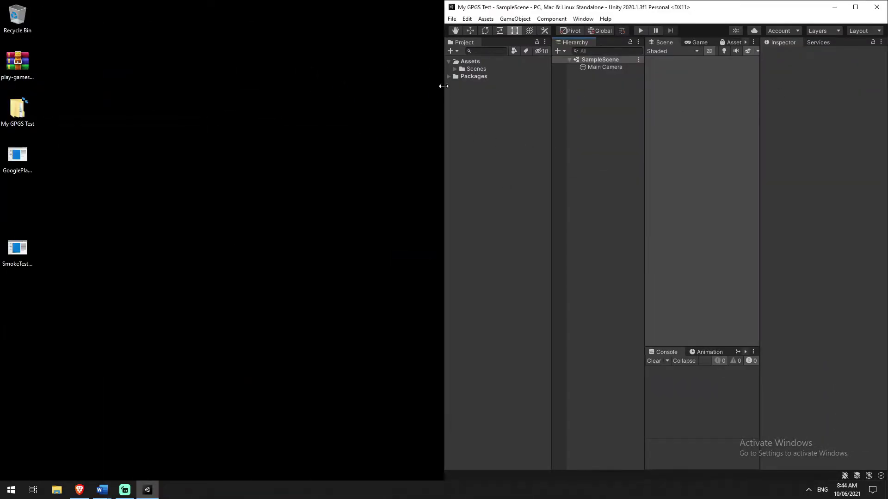
Switch the build platform to Android in Build Settings.
click(452, 19)
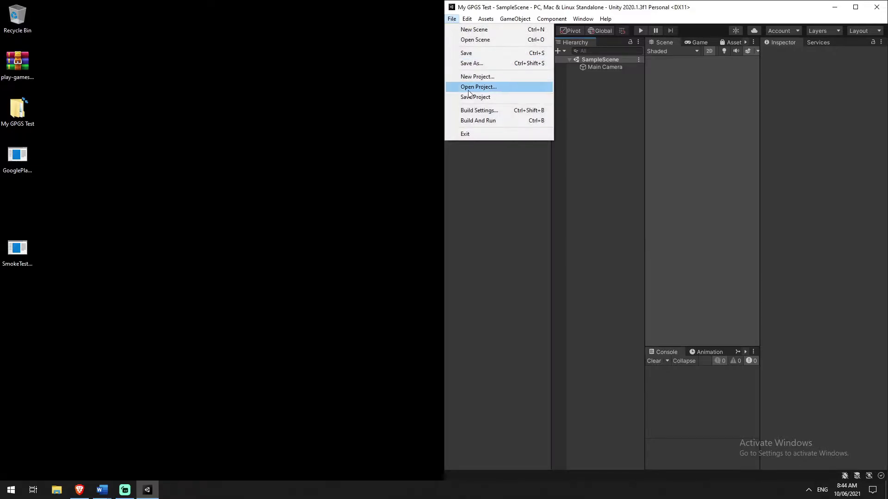
click(467, 111)
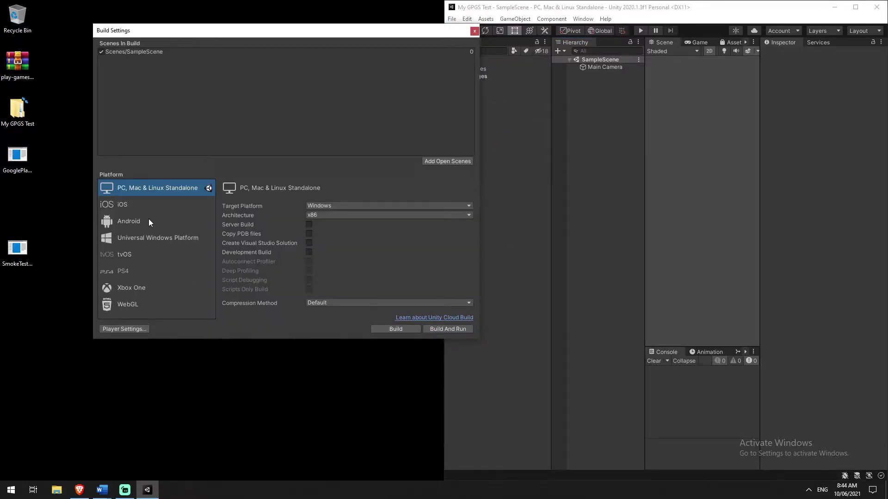
click(146, 221)
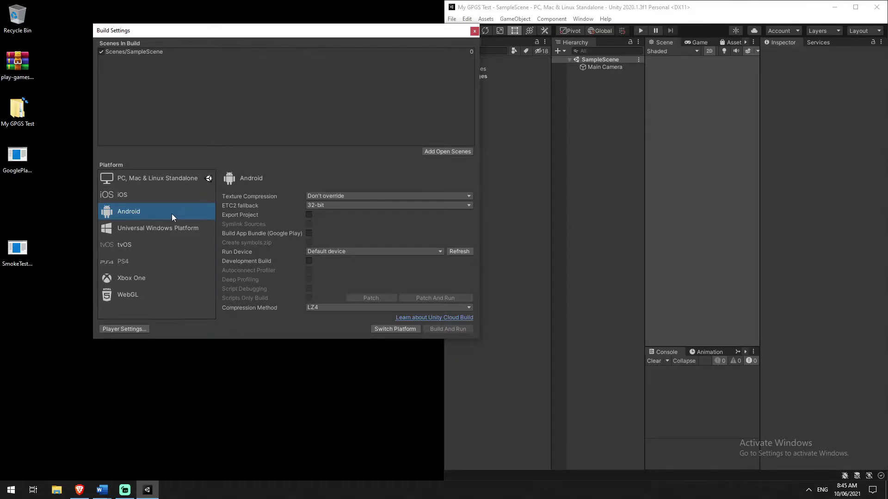
click(385, 328)
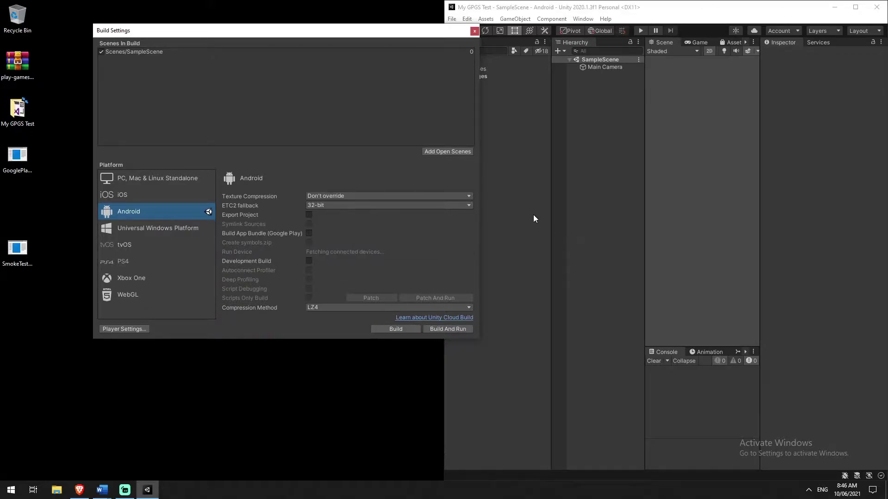
click(475, 31)
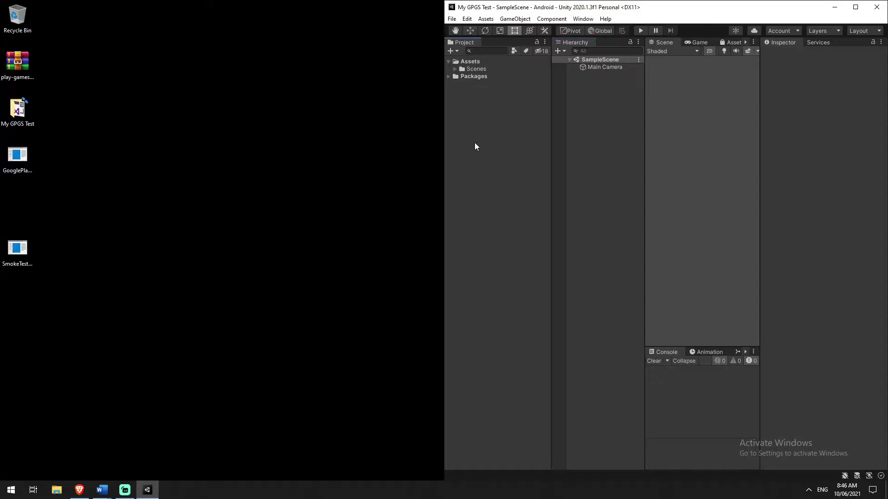
Drag the GooglePlayGamesPlugin-0.10.12 package into Unity, import all its files, and acknowledge the ready notice.
drag(19, 158, 488, 121)
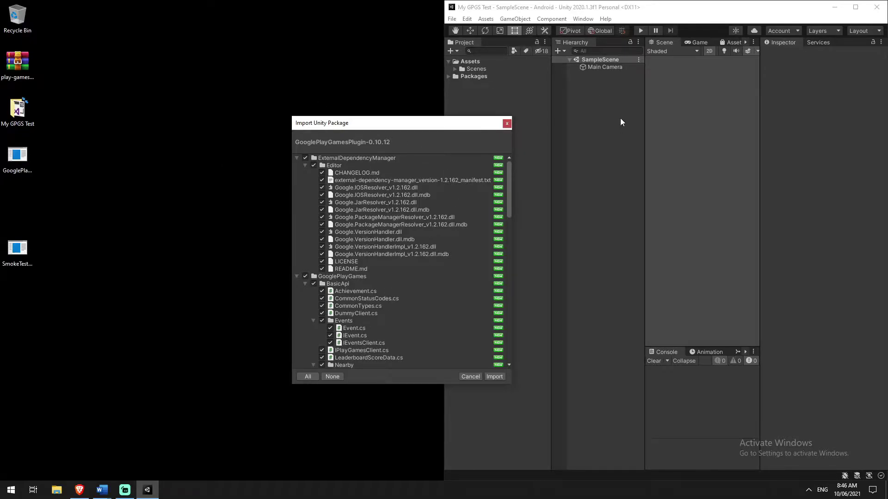
click(493, 377)
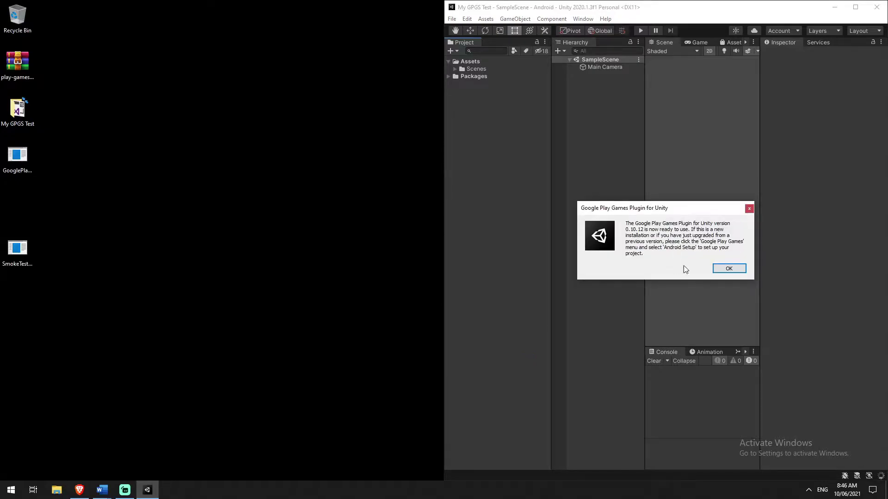
click(726, 270)
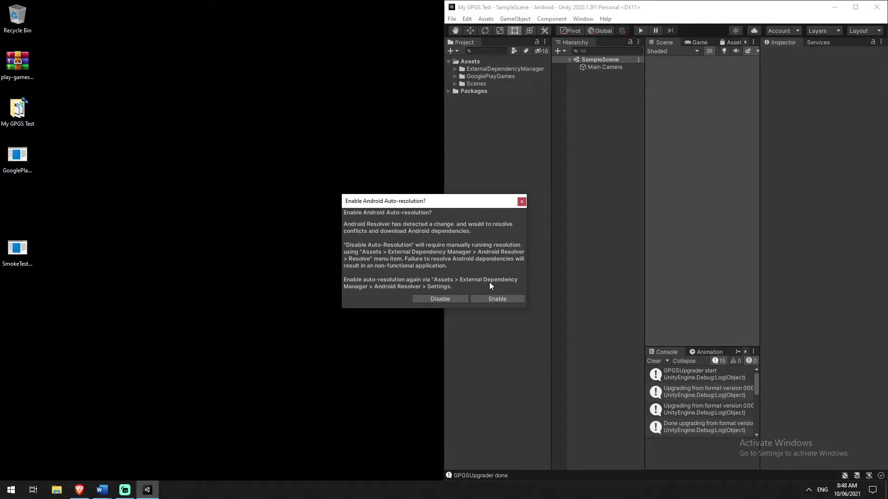
Enable Android auto-resolution, read the BUILD FAILED dependency log, and close it.
click(489, 299)
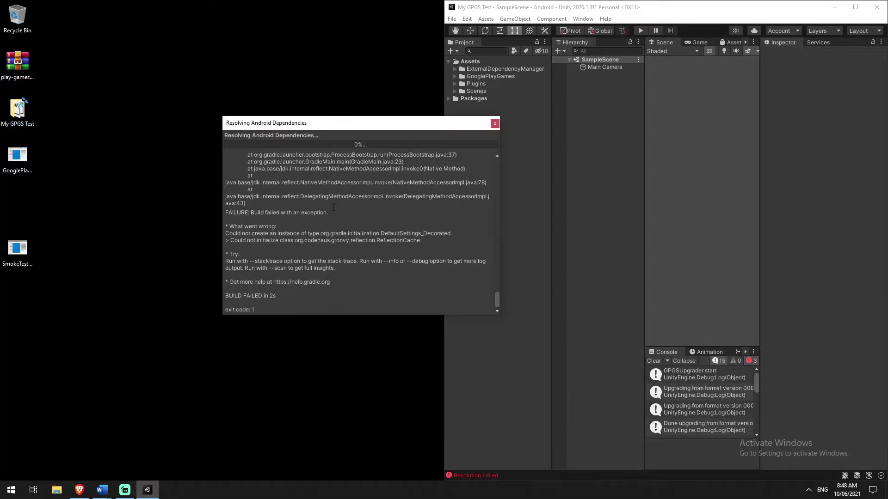
drag(225, 211, 268, 307)
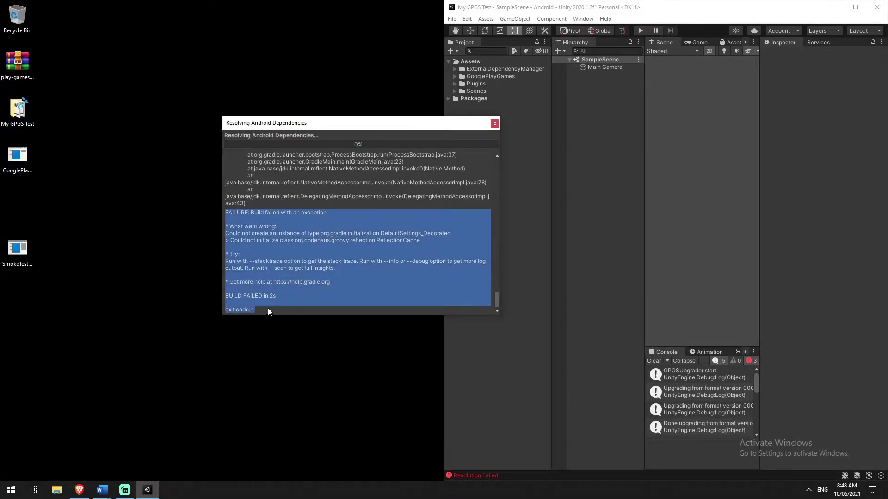
click(302, 296)
scroll(371, 290, up, 2)
scroll(370, 290, down, 4)
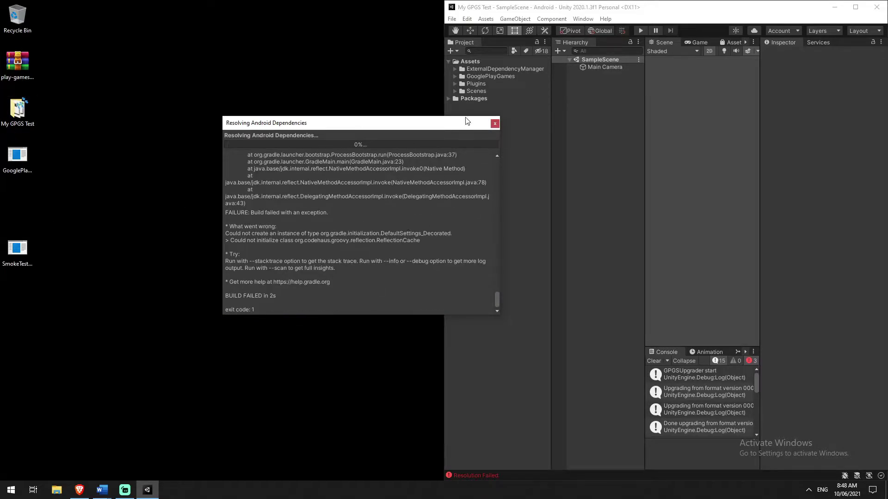
drag(448, 126, 420, 124)
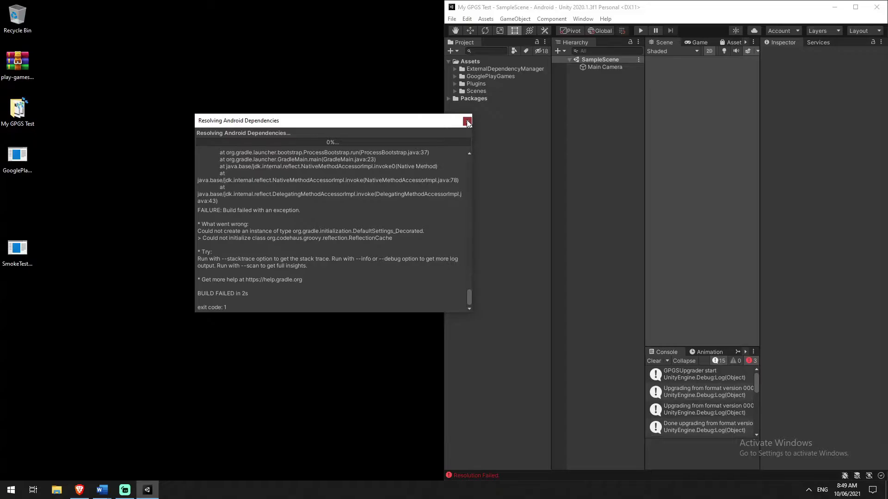
click(467, 121)
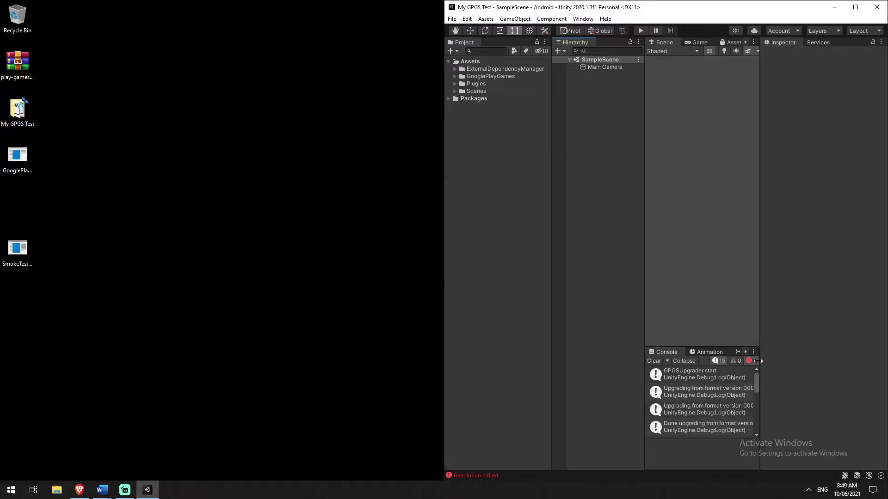
Clear the Console and import all files of SmokeTest.unitypackage into the project.
click(653, 360)
click(12, 252)
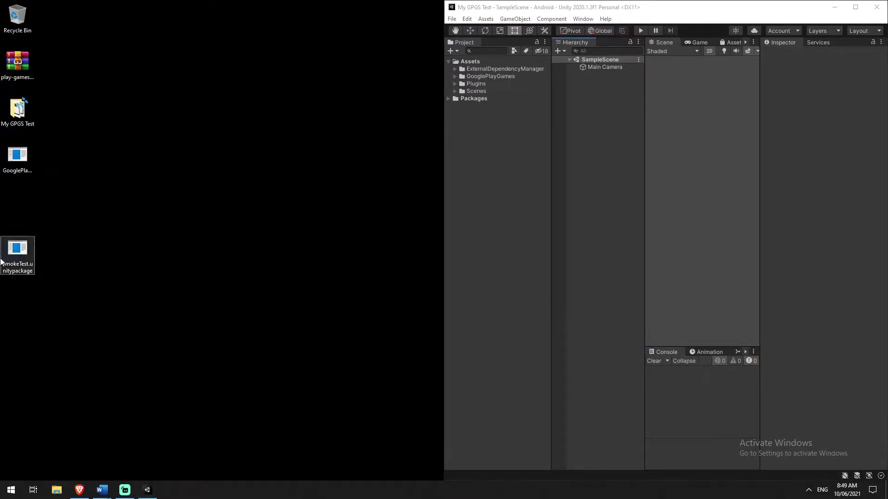
drag(13, 252, 510, 159)
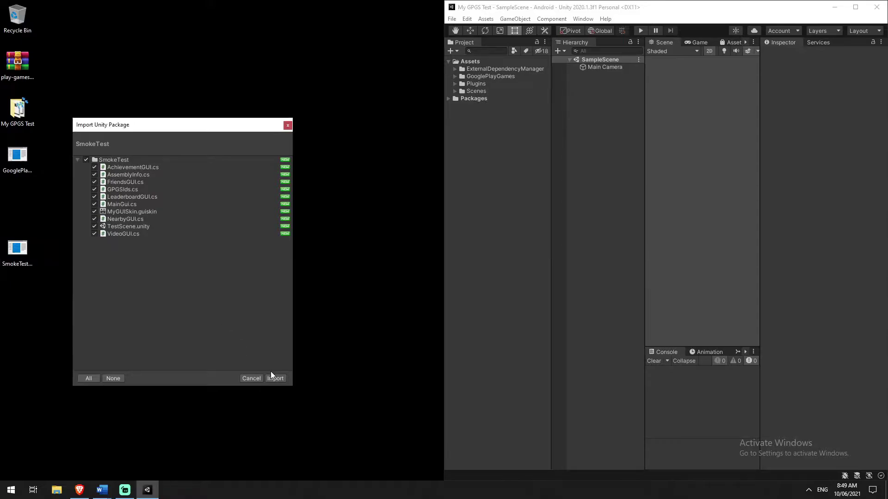
click(273, 379)
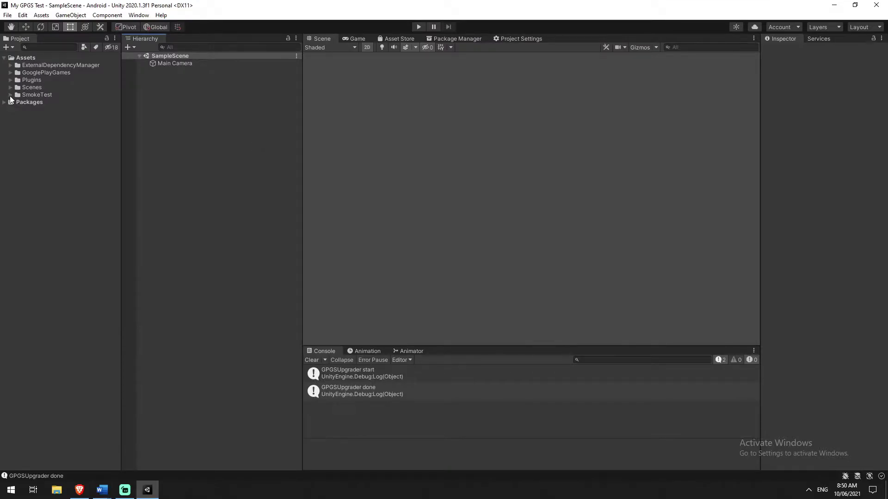
Open SmokeTest/TestScene and widen the Scene view.
click(10, 95)
double_click(29, 161)
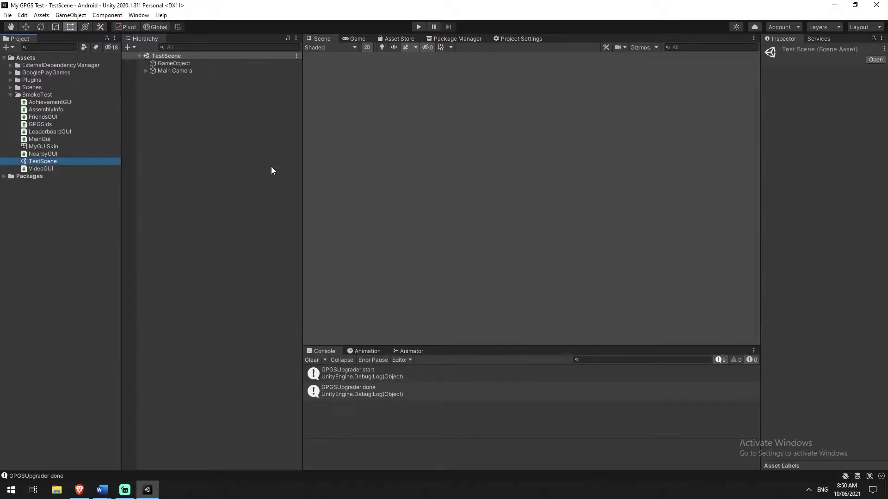
drag(301, 150, 266, 160)
click(162, 190)
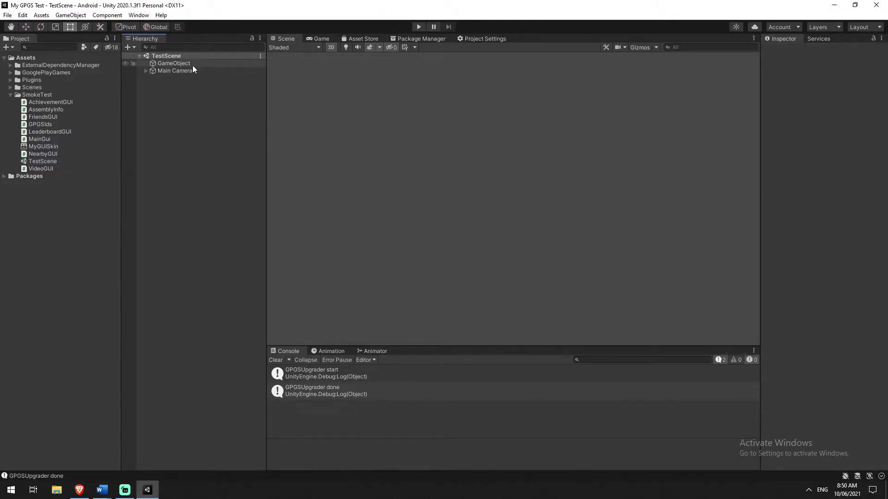
Inspect the Main Camera's components and child object in the TestScene hierarchy.
click(164, 72)
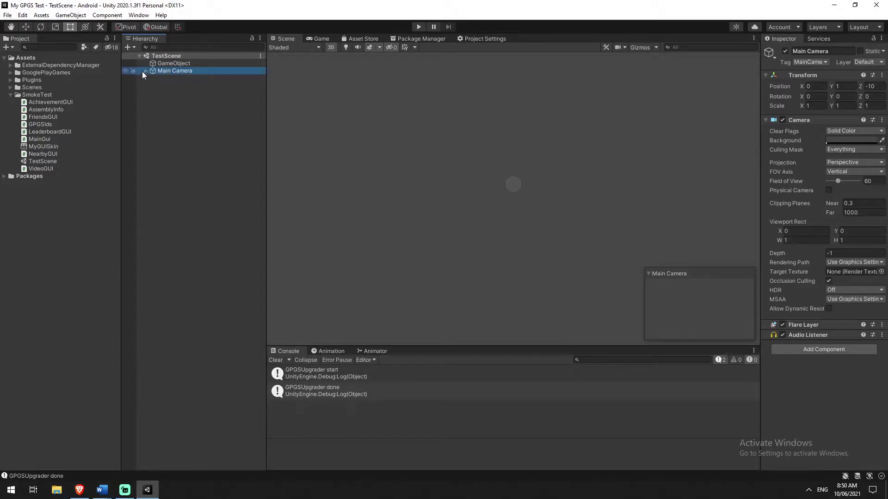
click(146, 70)
click(146, 70)
click(296, 60)
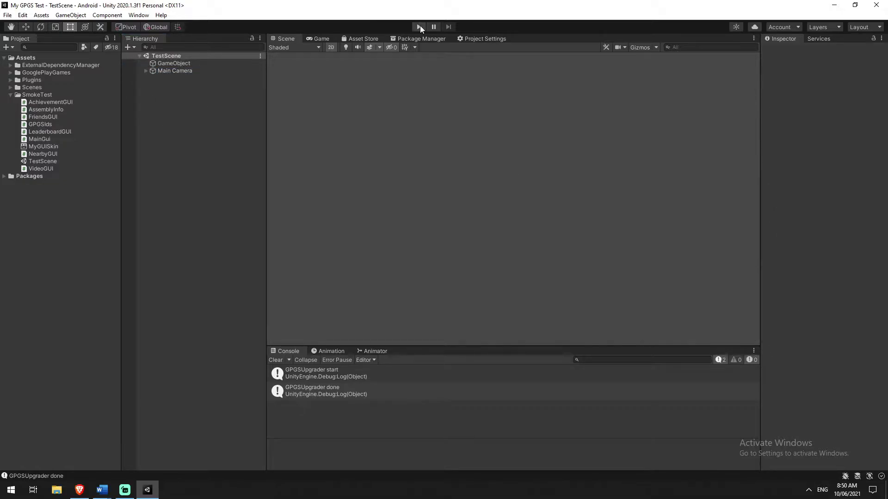
Run the scene, try 'Authenticate - Simple', see it fail, then stop Play mode.
click(420, 26)
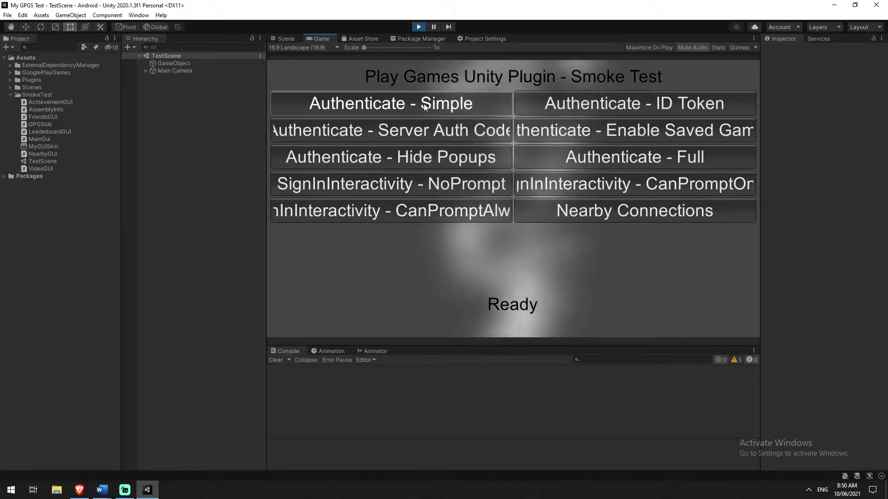
click(411, 100)
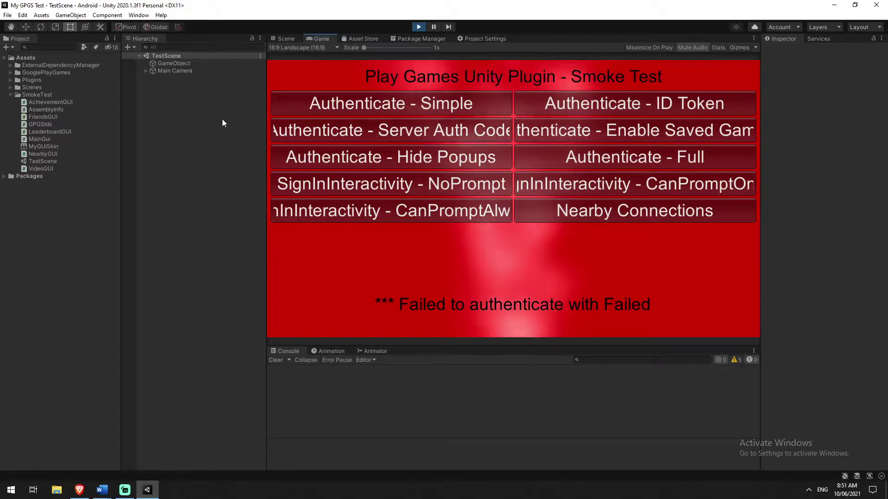
drag(266, 222, 257, 224)
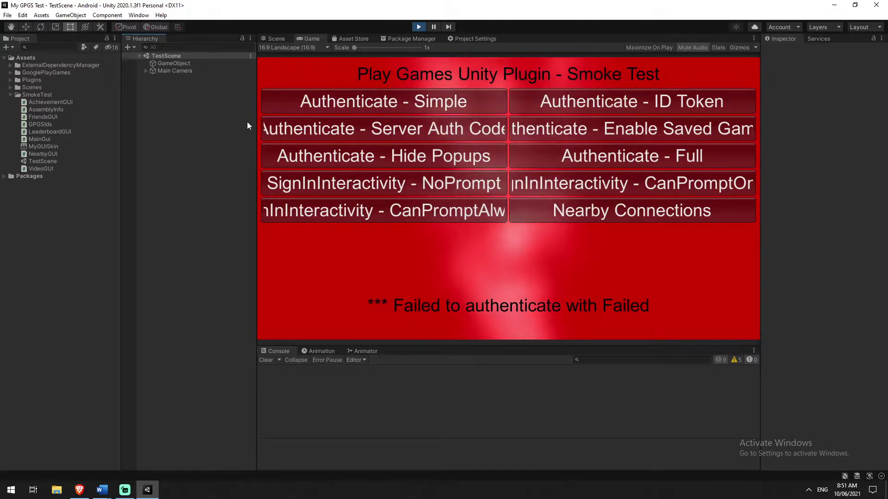
click(417, 28)
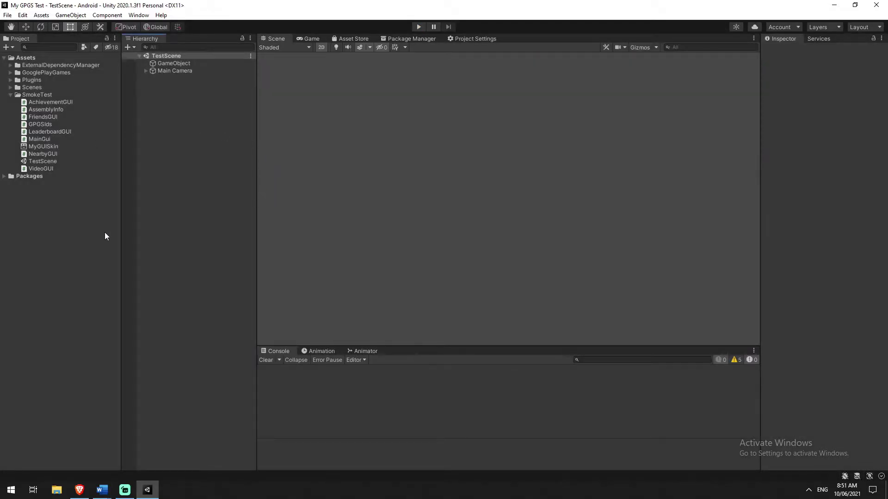
Replace Scenes/SampleScene with SmokeTest/TestScene in Scenes In Build, then go to Player Settings.
click(7, 15)
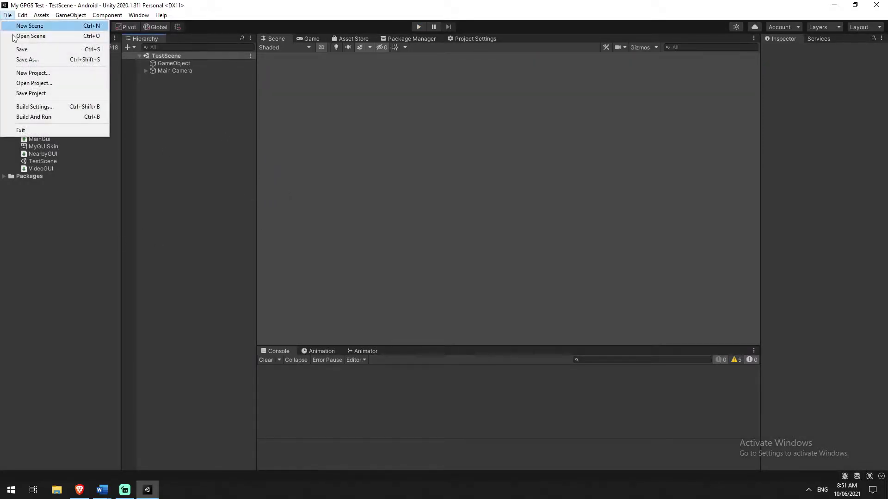
click(63, 108)
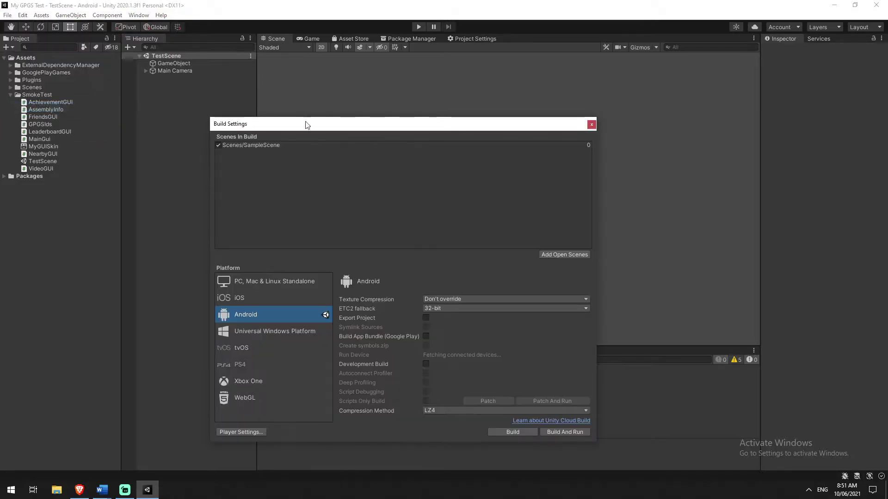
drag(337, 123, 363, 107)
click(332, 128)
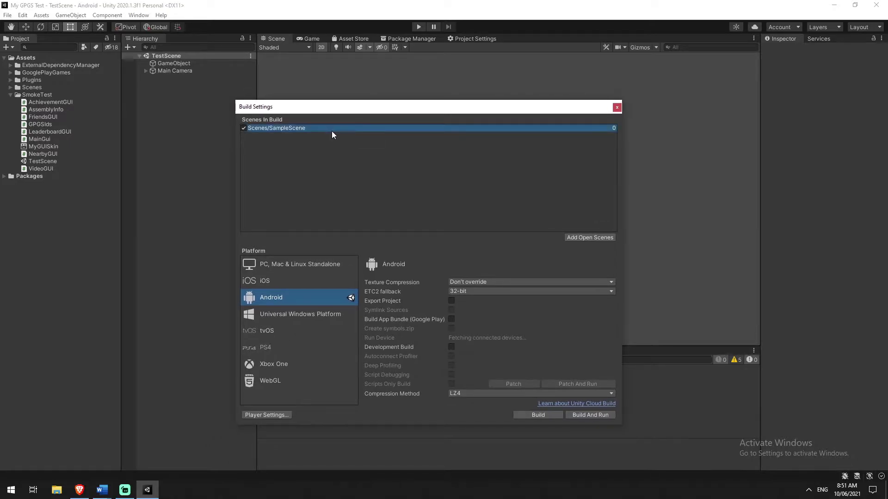
key(Delete)
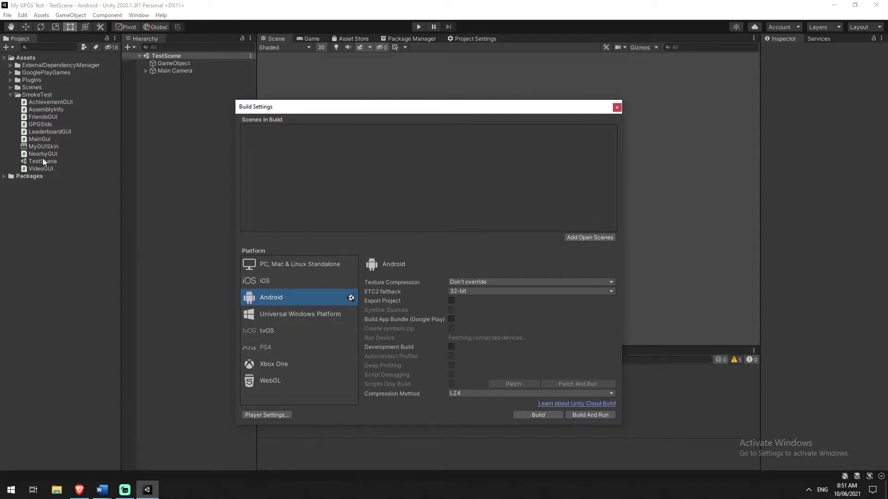
drag(37, 162, 368, 141)
drag(341, 108, 324, 86)
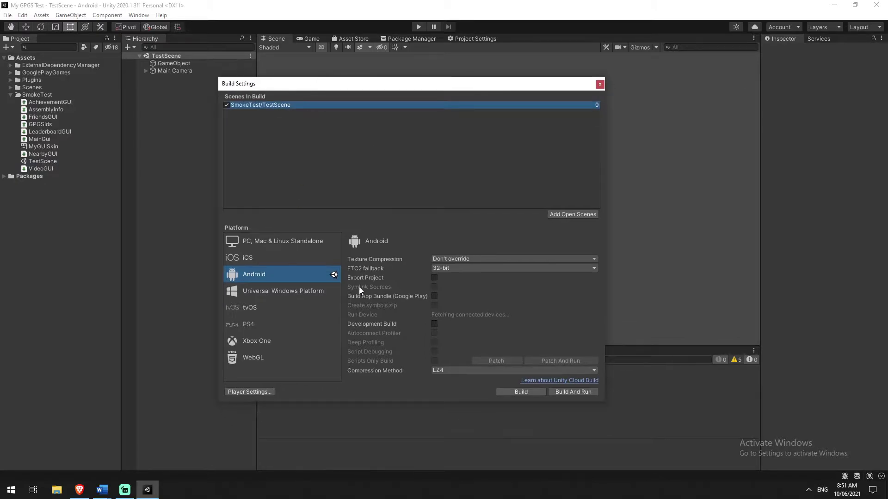
click(256, 390)
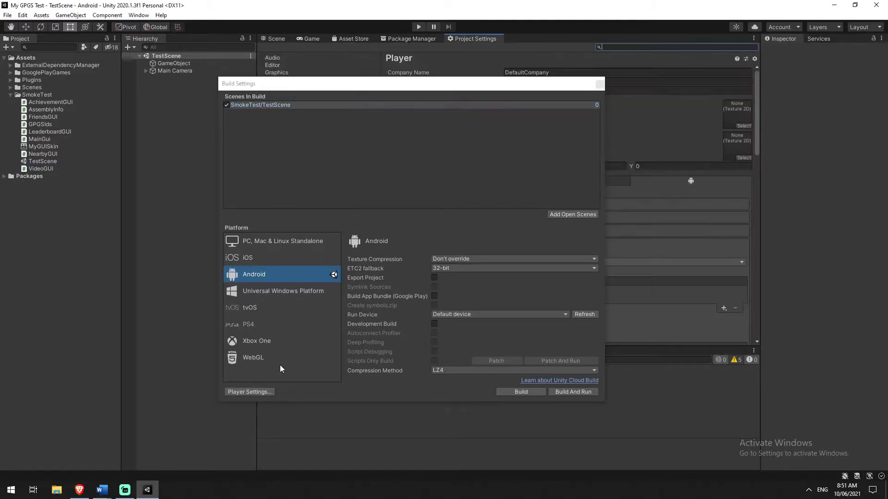
Set the Company Name to 'Flarvain' in Player settings.
click(599, 85)
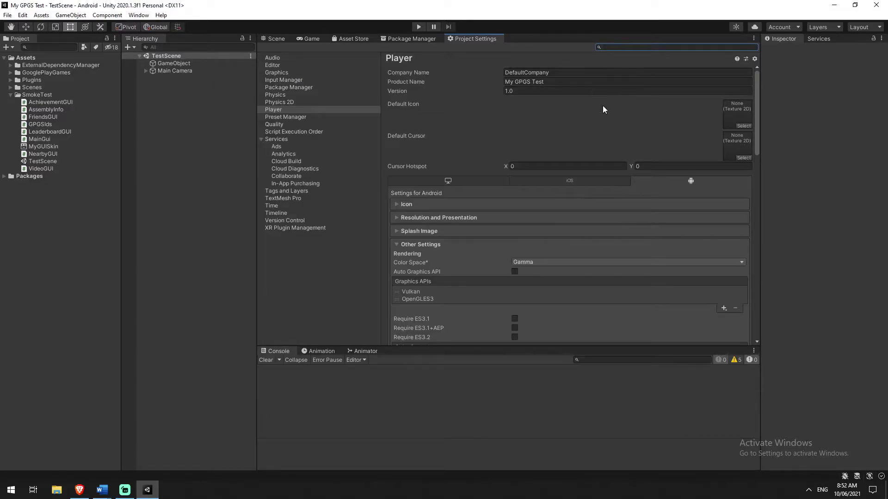
click(550, 74)
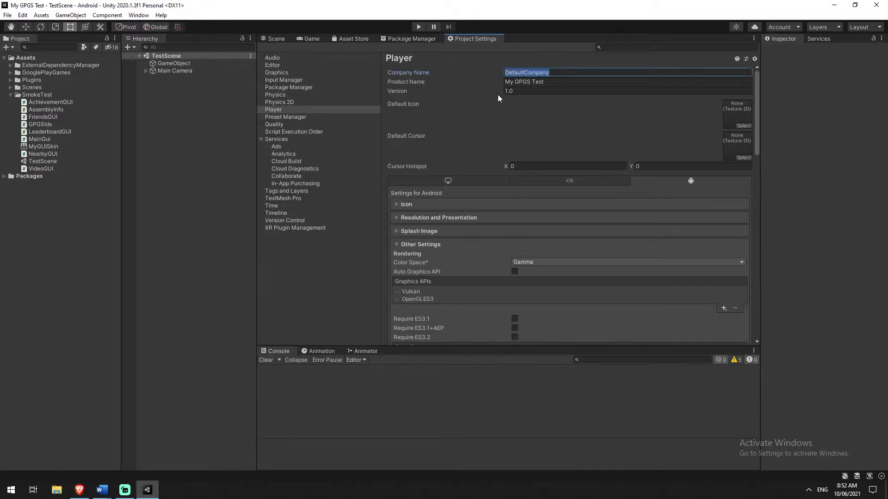
text(Flarvain)
scroll(545, 118, down, 3)
scroll(525, 129, up, 3)
scroll(574, 144, down, 10)
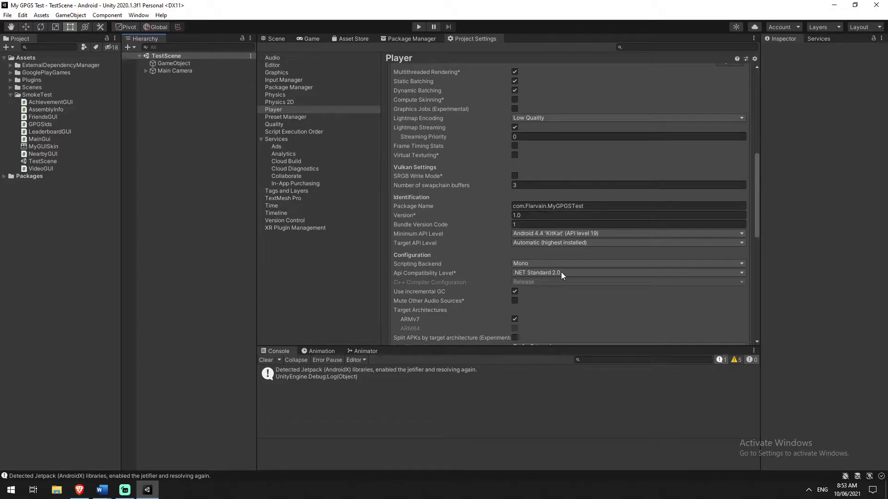
Set the minimum API level to Android 7.1 'Nougat' (API level 25).
click(606, 233)
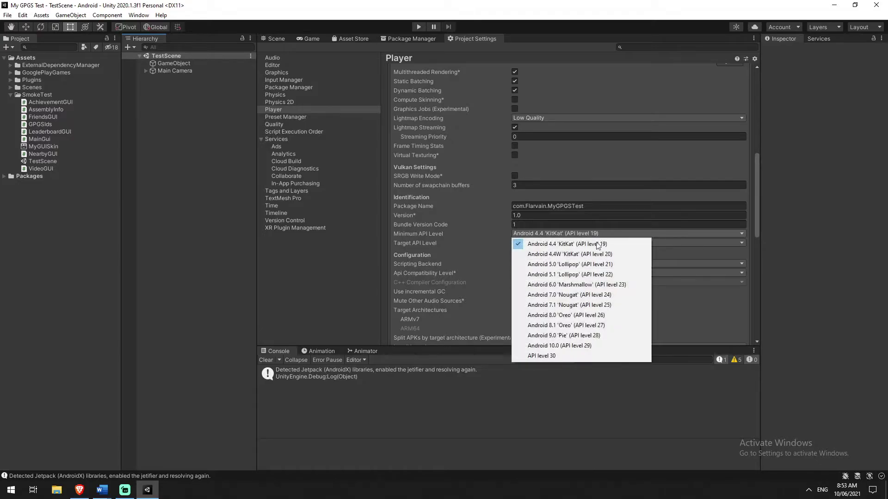
click(571, 306)
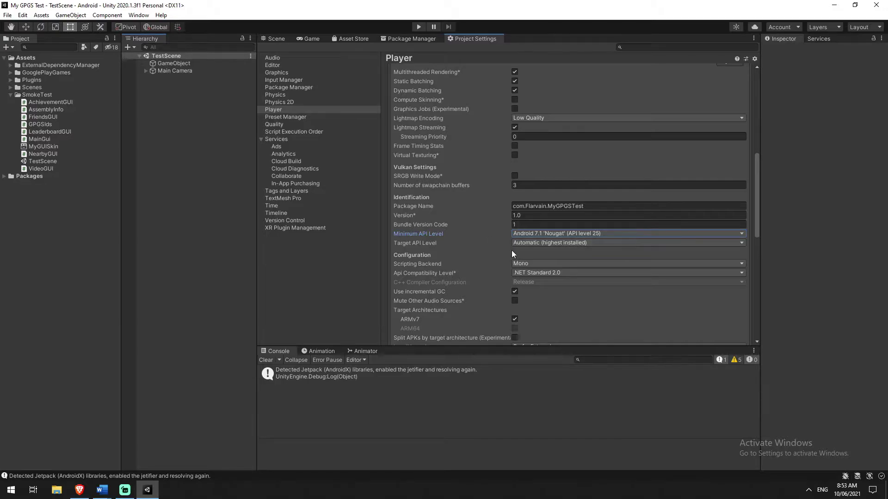
scroll(475, 242, down, 1)
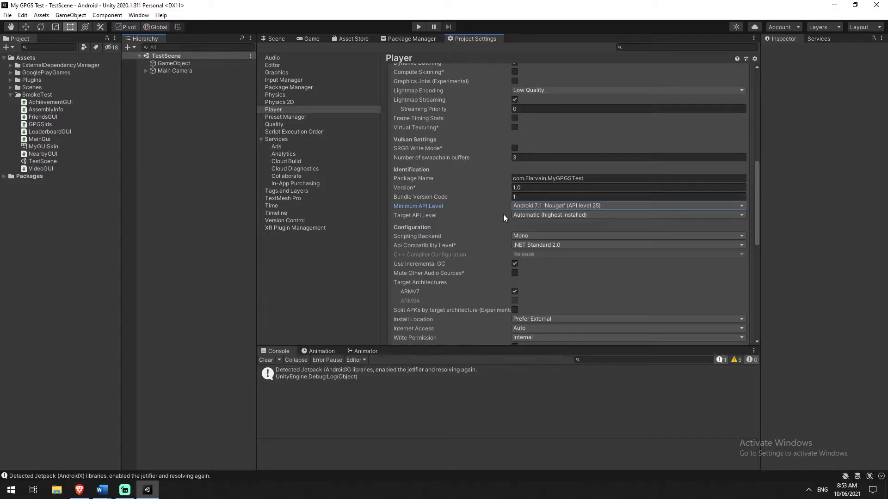
scroll(490, 200, down, 2)
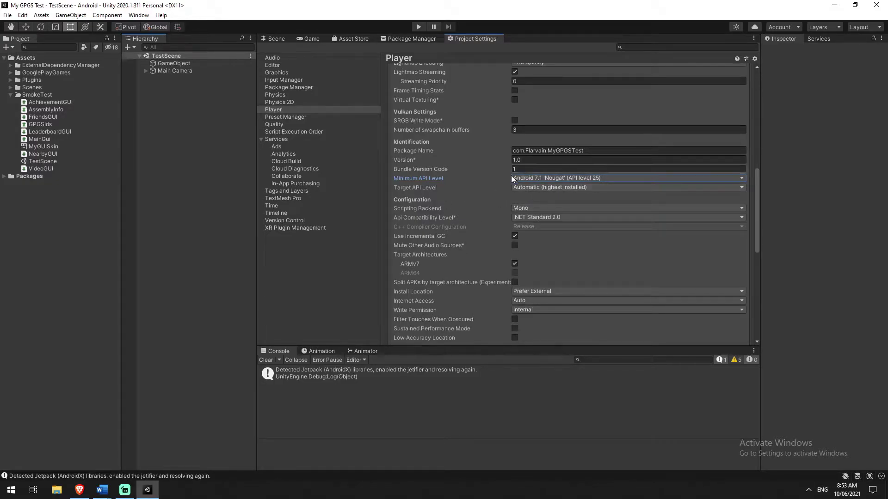
scroll(499, 197, down, 2)
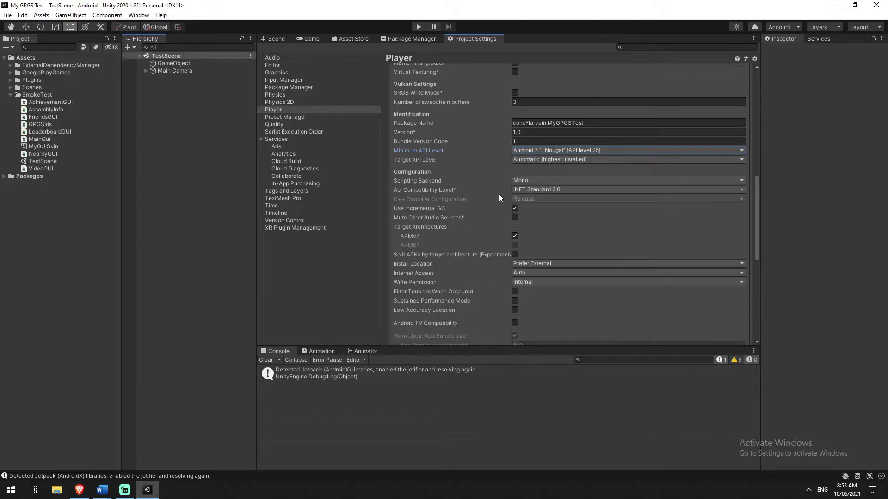
Change the scripting backend to IL2CPP and collapse Other Settings.
click(527, 181)
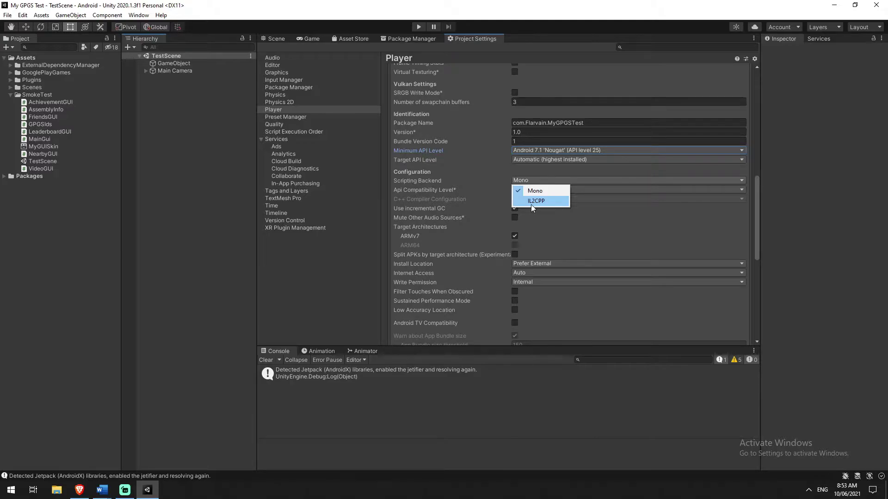
click(531, 202)
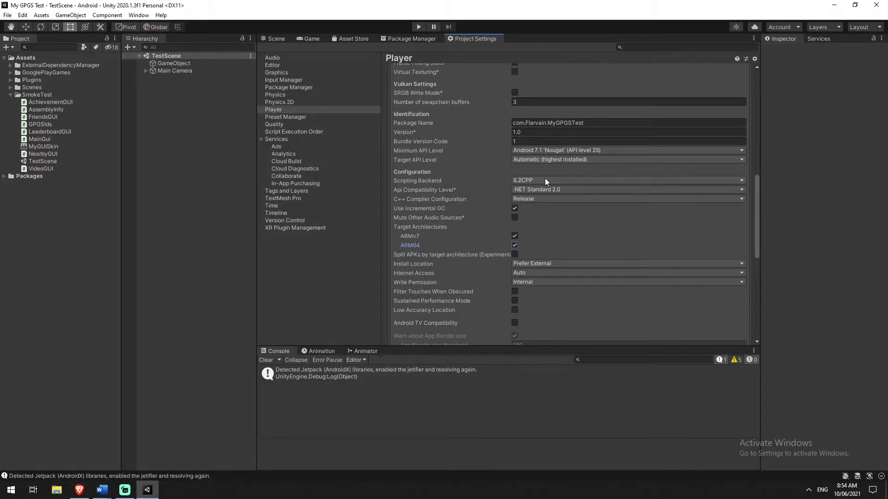
scroll(545, 178, up, 3)
scroll(545, 178, up, 10)
click(442, 246)
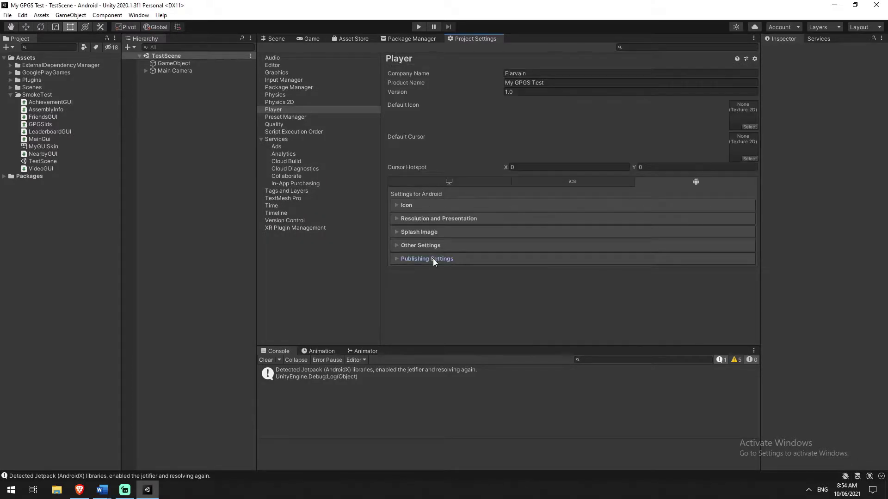
Check that Publishing Settings has no custom keystore (debug signing), then go back to the Scene view.
click(433, 259)
scroll(454, 262, down, 3)
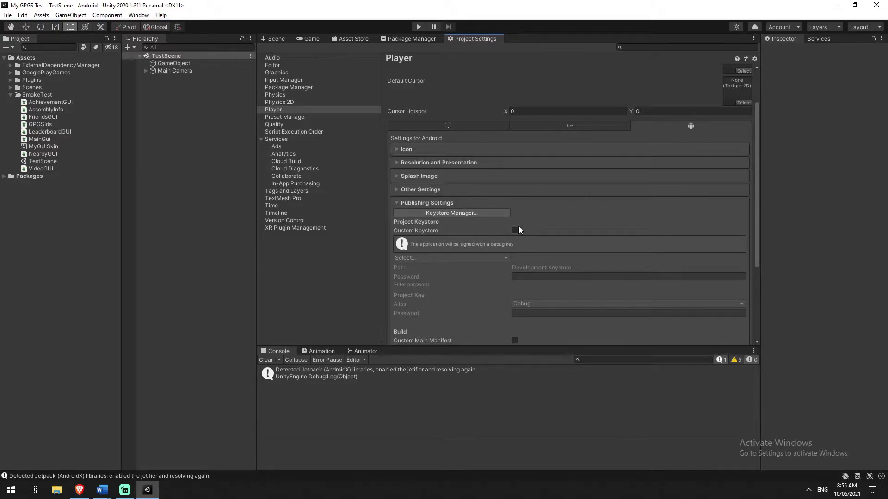
scroll(567, 242, down, 3)
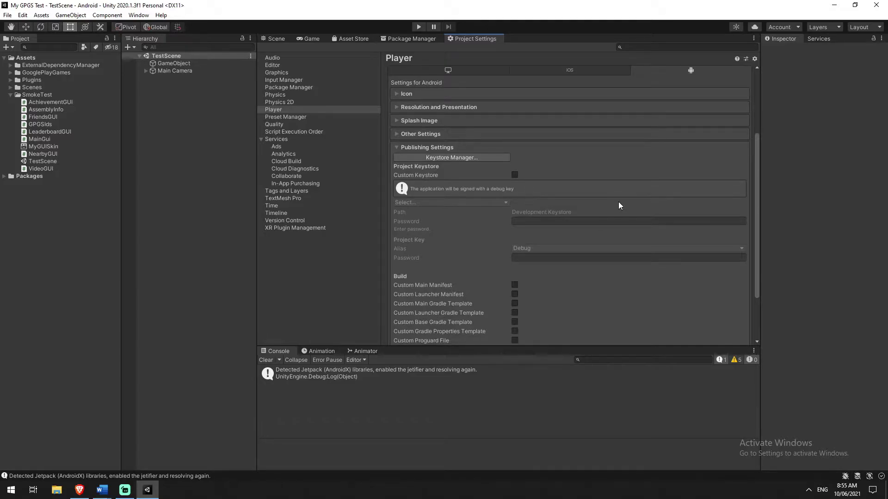
scroll(620, 205, down, 3)
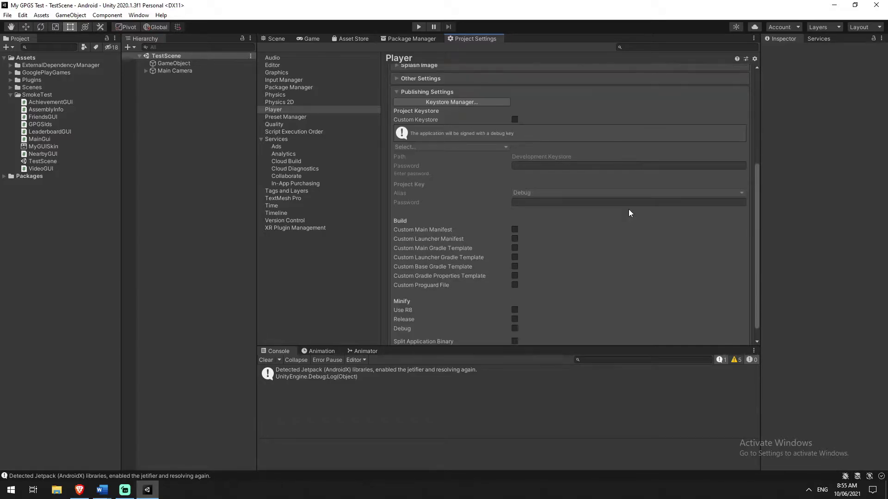
scroll(628, 209, down, 1)
scroll(611, 218, up, 8)
scroll(521, 258, down, 1)
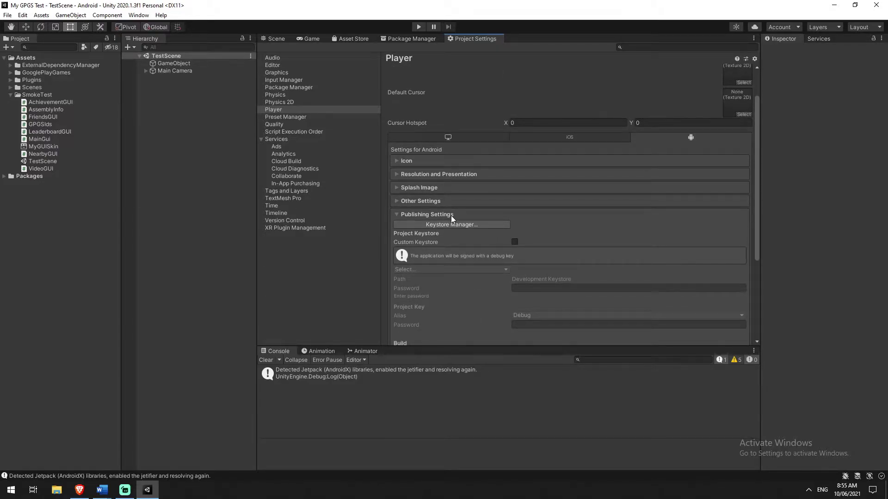
click(270, 39)
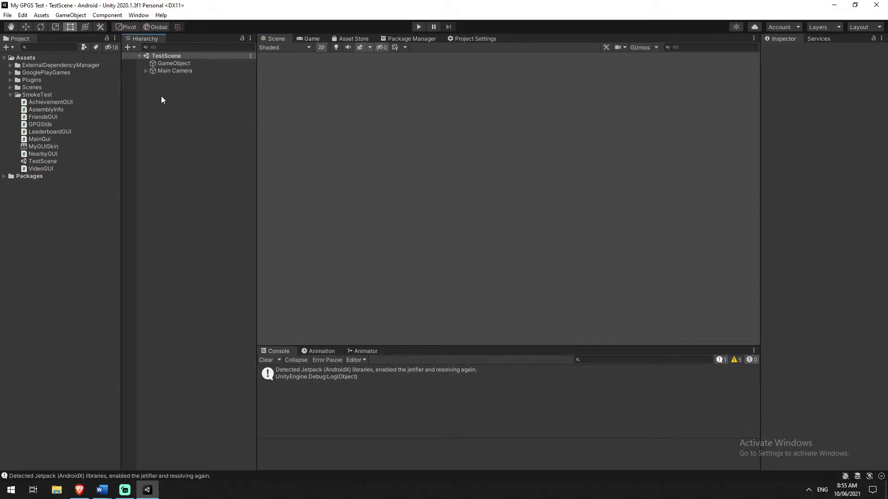
Minimize Unity and read the SmokeTest README in the browser.
click(835, 8)
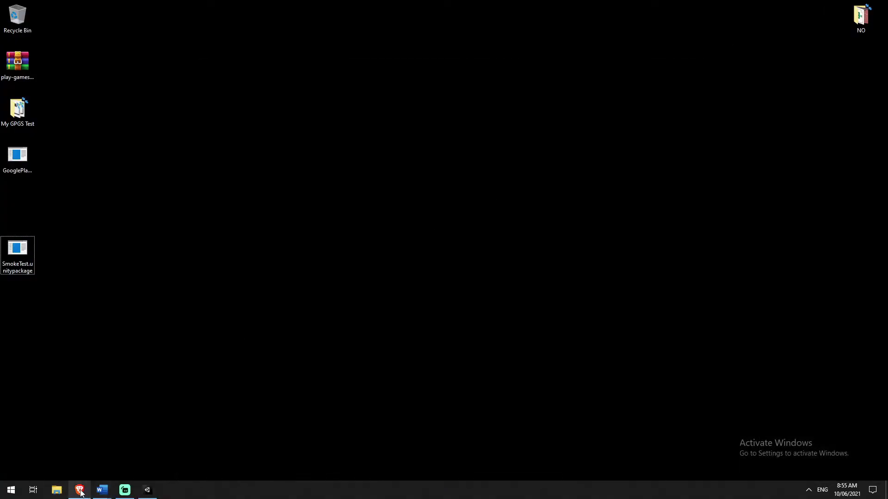
click(80, 491)
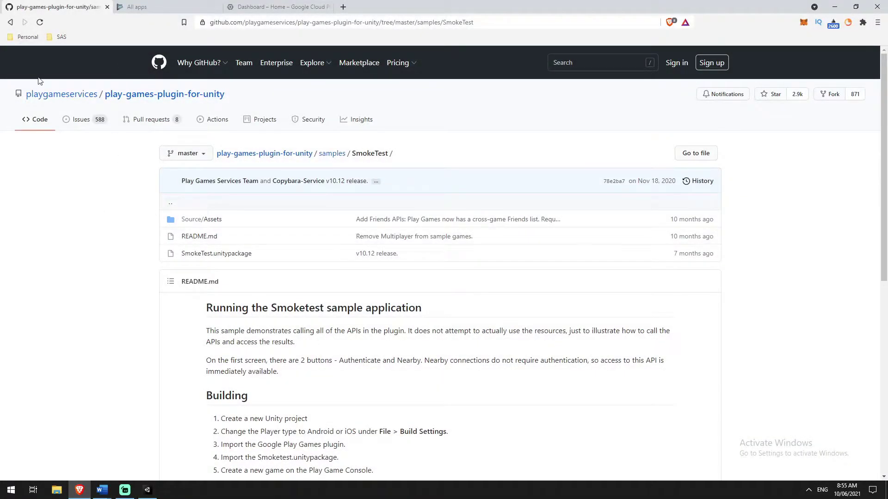
click(188, 240)
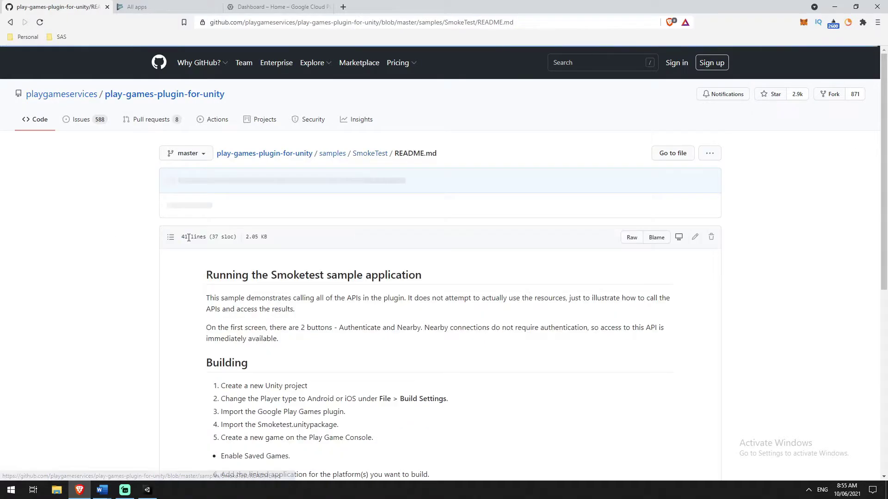
scroll(183, 258, down, 4)
scroll(184, 257, down, 3)
scroll(184, 257, up, 6)
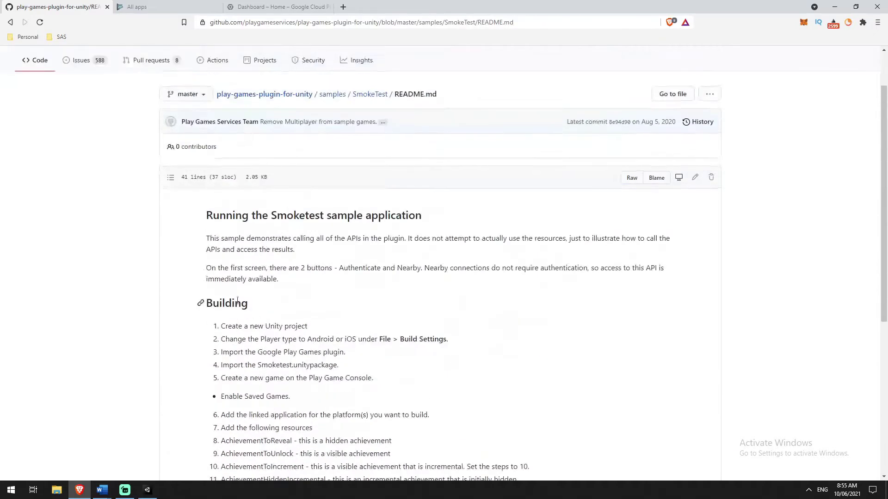
Read the plugin repository's main README, then close the GitHub tab for the Play Console app list.
click(237, 95)
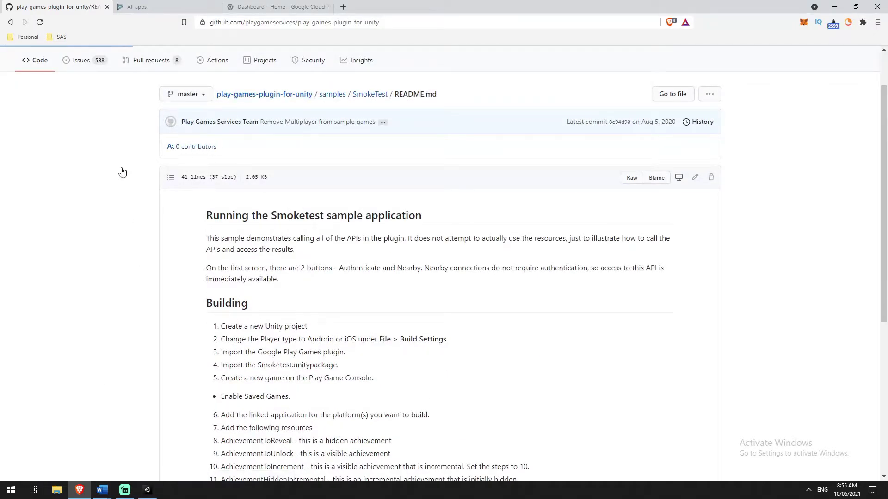
click(199, 390)
scroll(71, 381, down, 20)
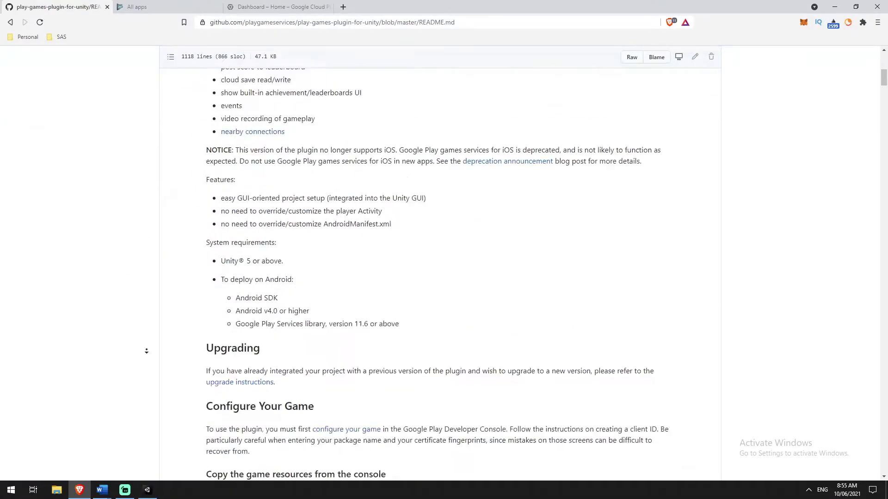
scroll(152, 416, up, 20)
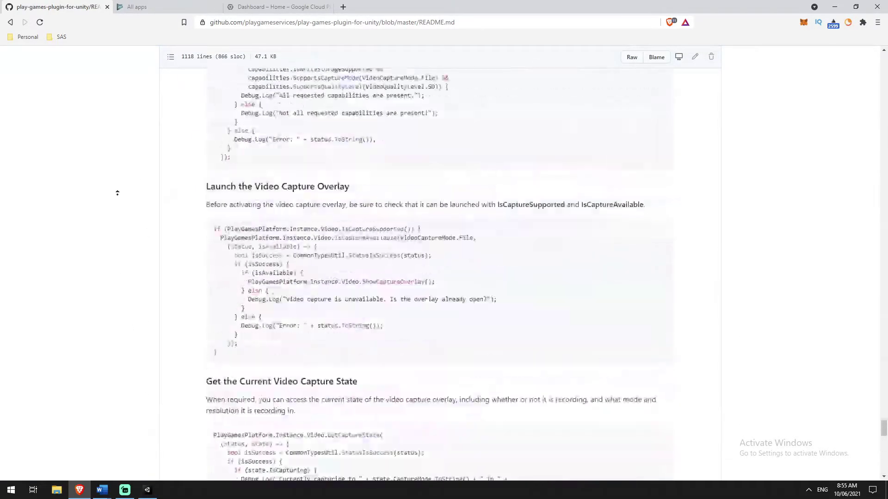
scroll(135, 407, up, 20)
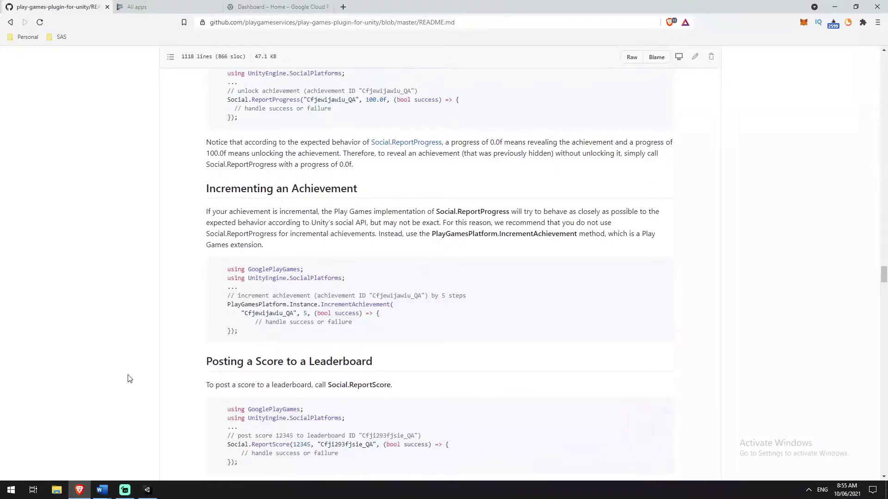
scroll(115, 174, down, 2)
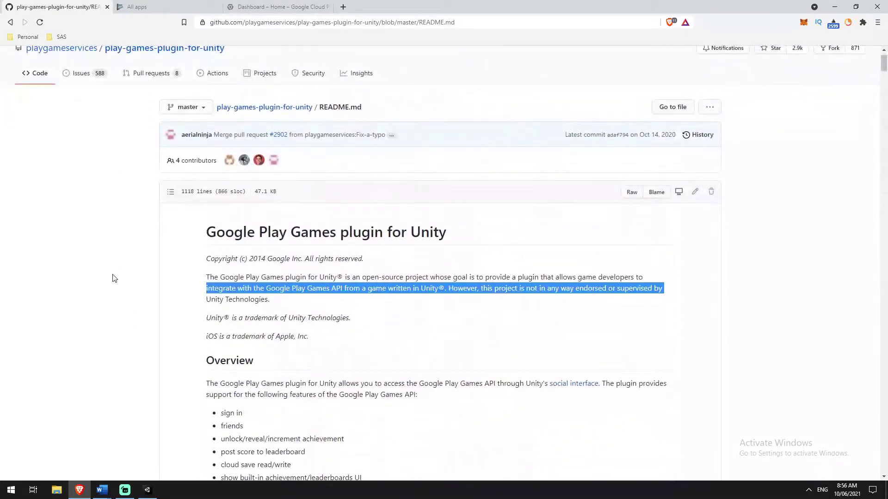
scroll(115, 278, down, 1)
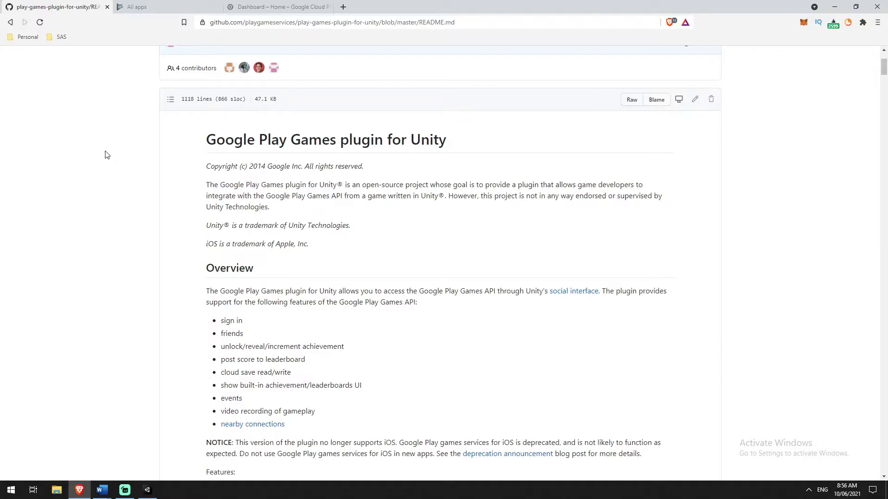
click(137, 7)
middle_click(71, 8)
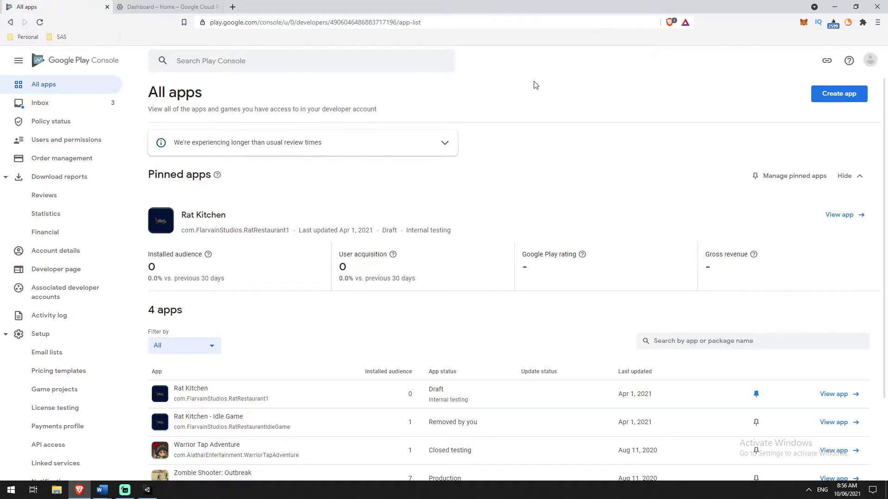
Create the app 'My GPGS Test' as a free Game, ticking the policy and US export declarations.
click(854, 94)
click(326, 141)
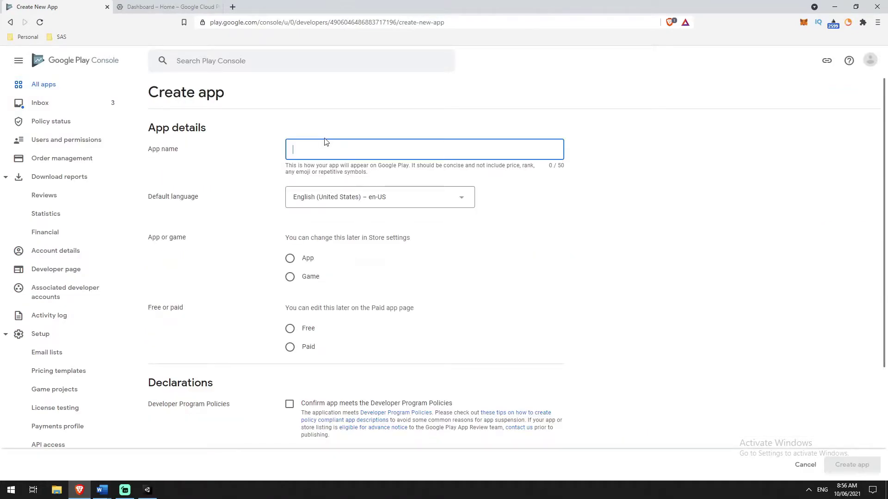
text(My GPGS Test)
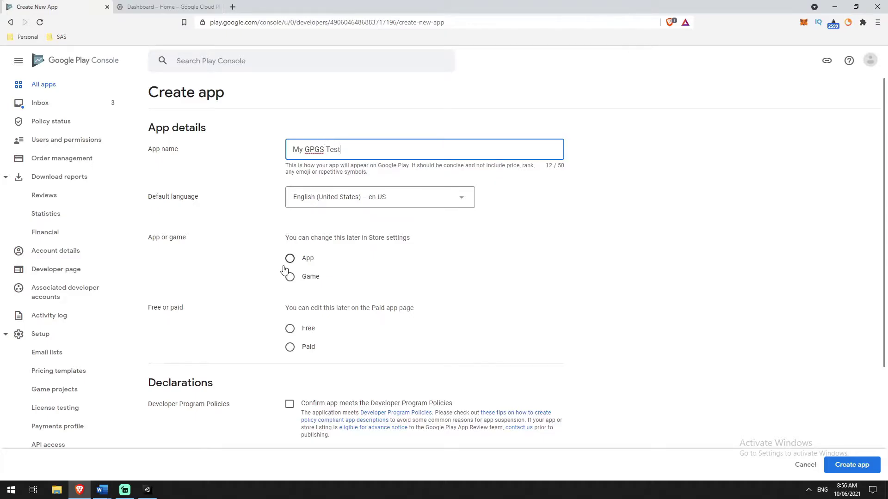
click(290, 277)
scroll(302, 276, down, 2)
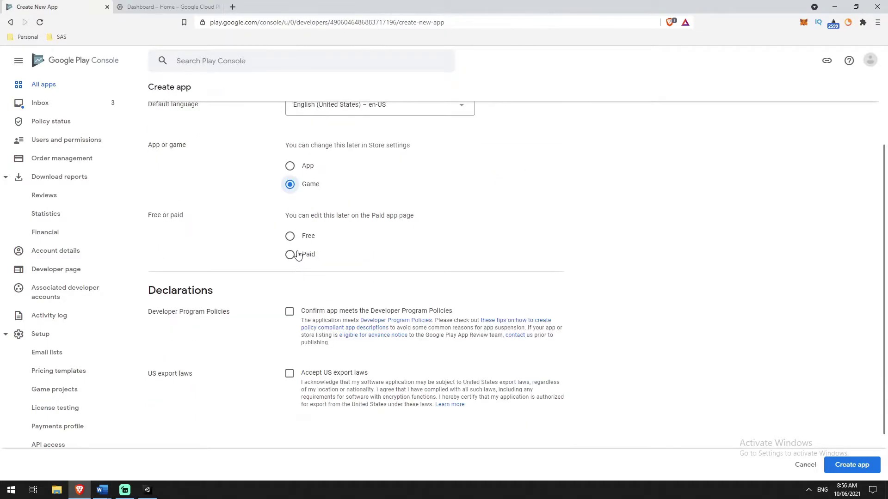
click(291, 236)
scroll(316, 240, down, 2)
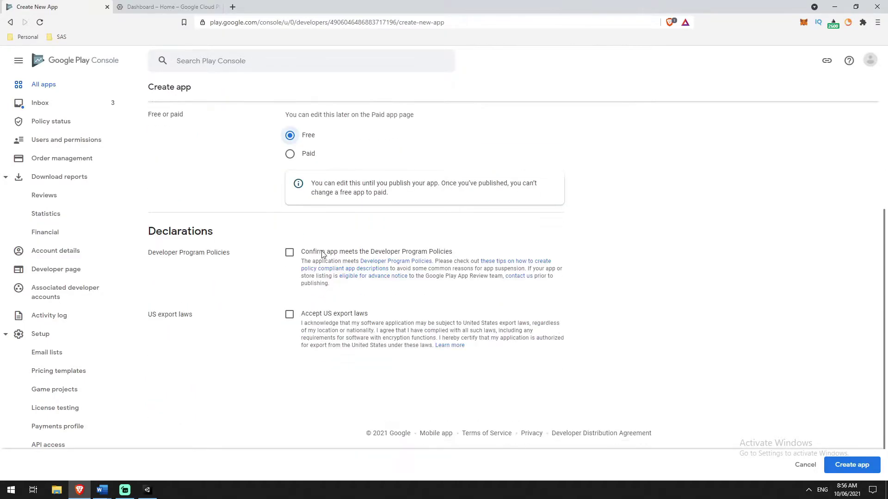
click(290, 252)
click(290, 315)
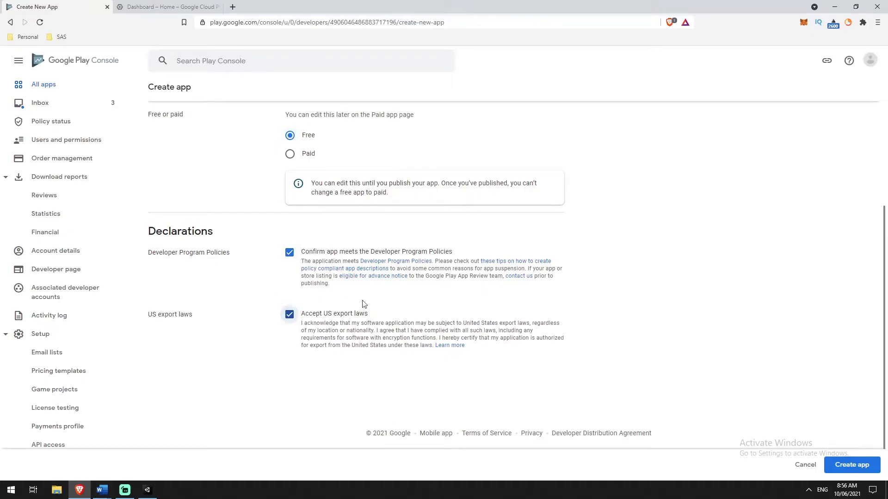
click(848, 471)
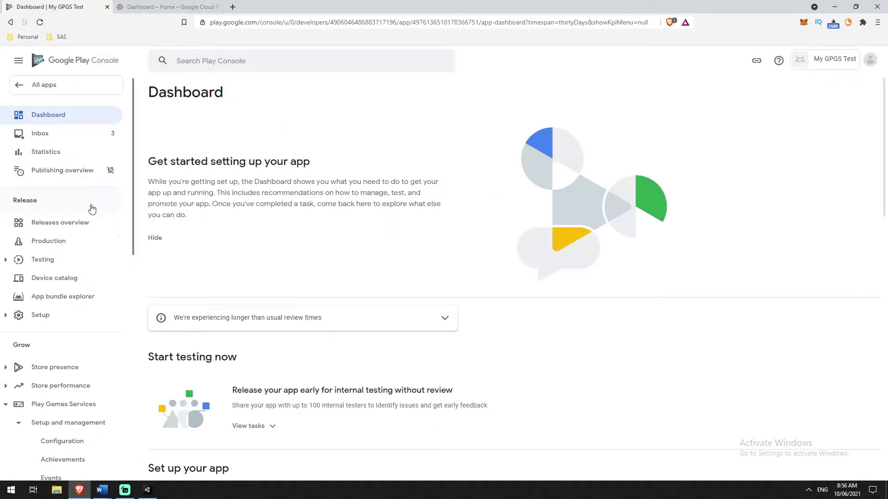
Open the Play Games Services configuration page from the app's dashboard.
scroll(88, 231, down, 1)
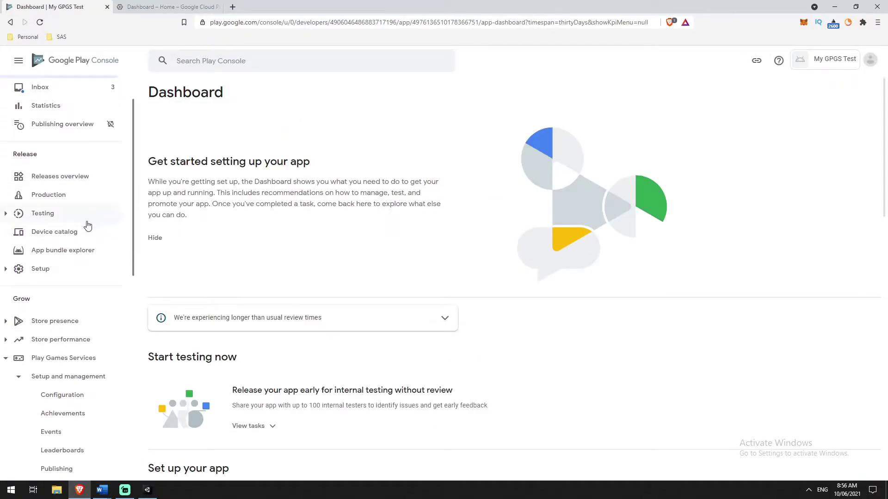
scroll(92, 224, up, 1)
scroll(81, 198, down, 1)
scroll(56, 321, up, 1)
scroll(50, 336, down, 2)
scroll(60, 342, down, 1)
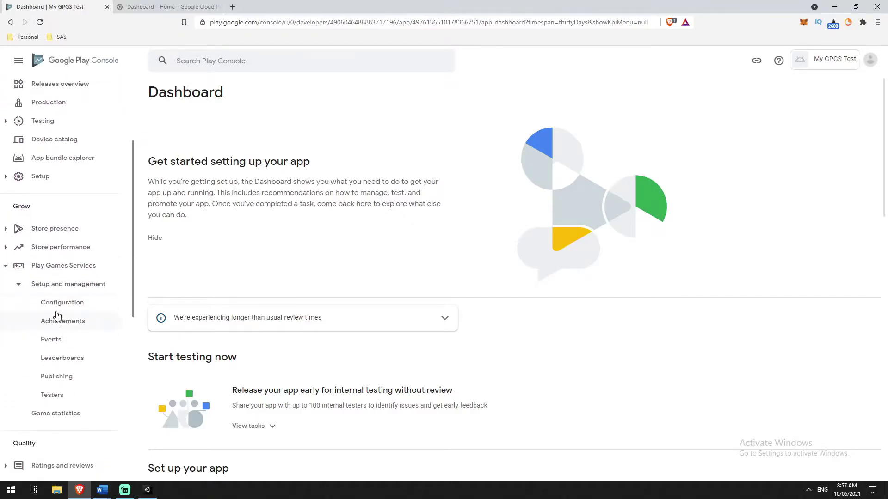
click(77, 309)
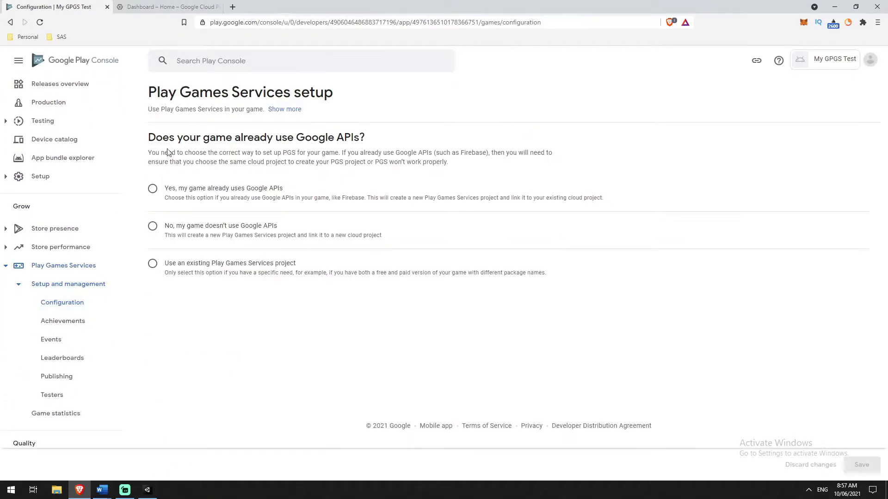
Choose 'No, my game doesn't use Google APIs', keep the name My GPGS Test, and create the project.
drag(157, 138, 361, 144)
click(359, 140)
click(193, 227)
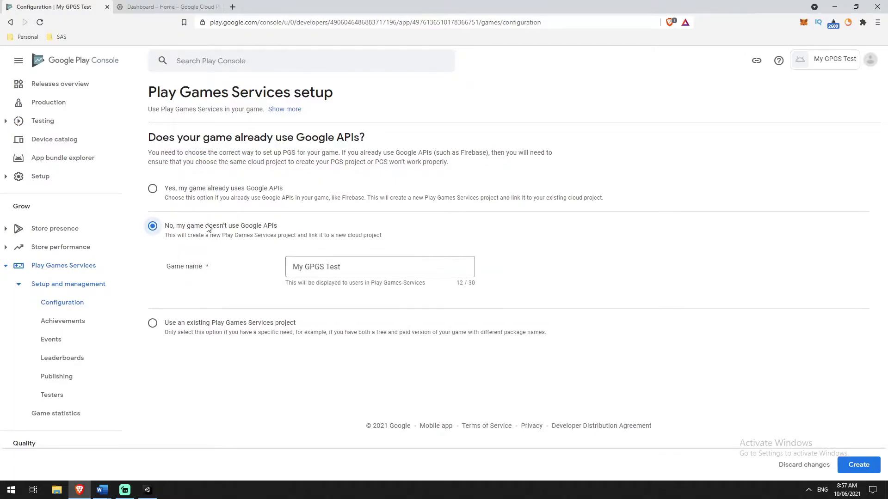
key(ctrl+a)
click(570, 273)
click(859, 466)
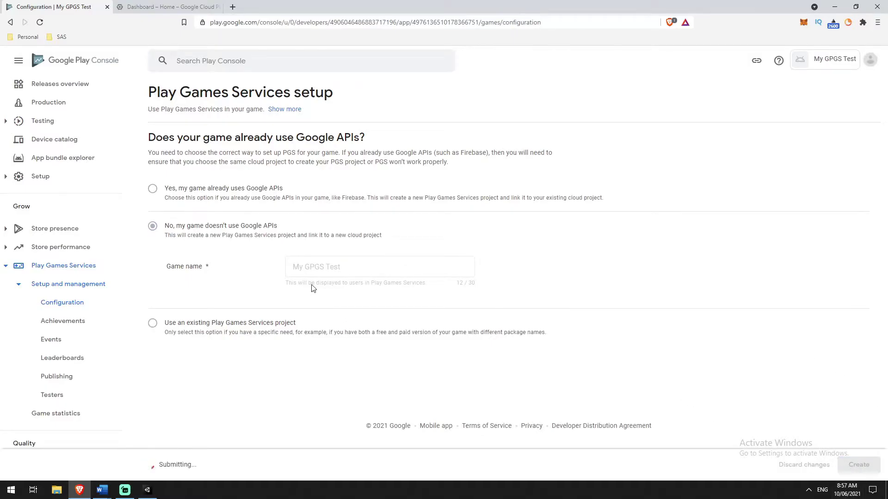
scroll(619, 241, down, 3)
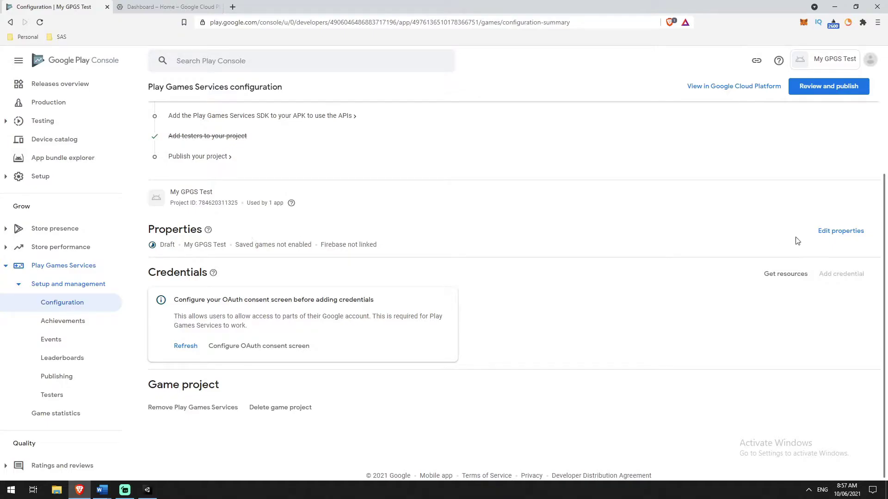
Open the game properties for editing and look over the description field.
click(838, 231)
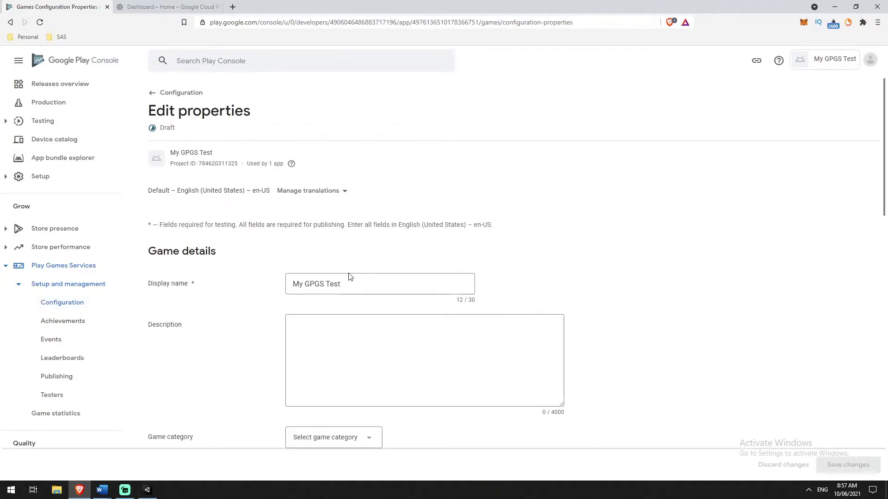
scroll(350, 276, down, 2)
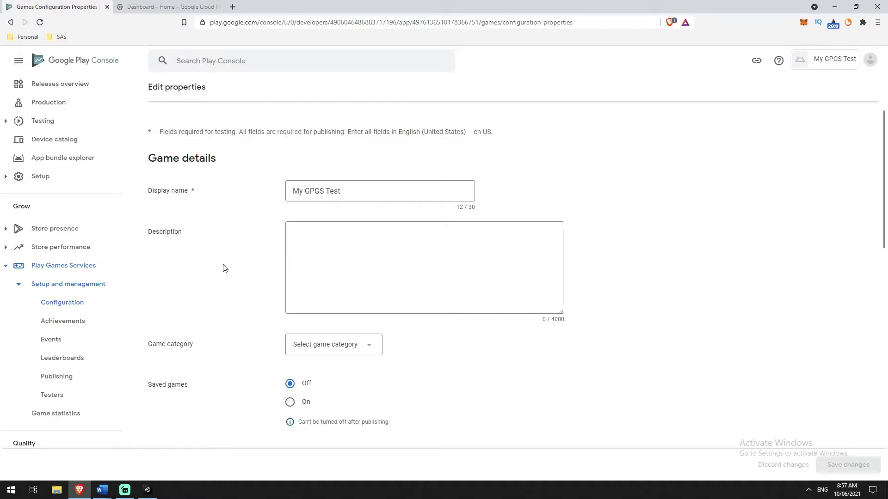
click(410, 253)
scroll(303, 264, down, 2)
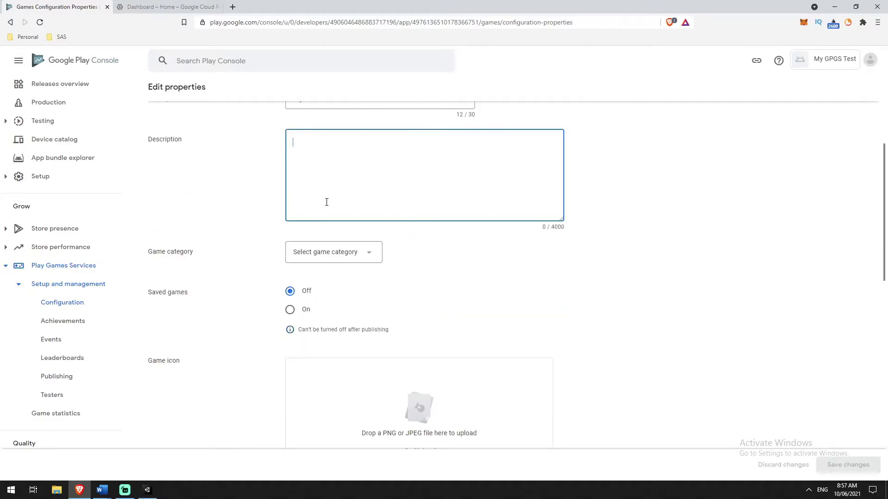
scroll(402, 323, up, 3)
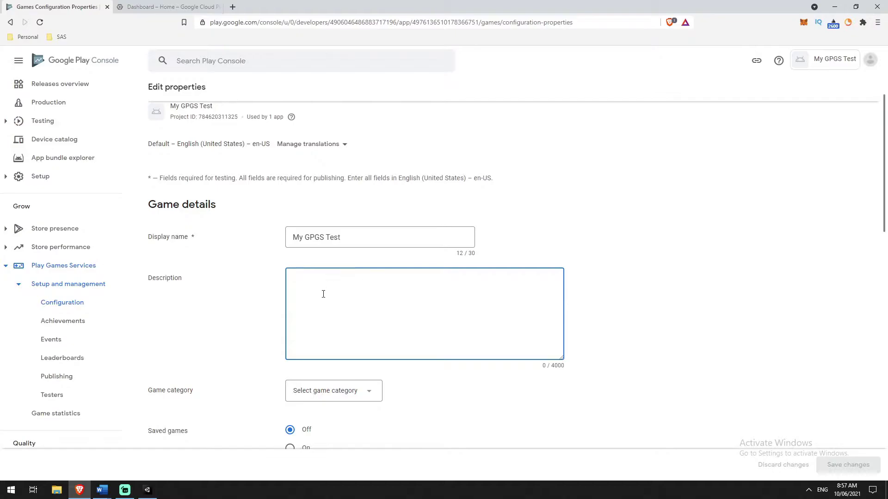
scroll(323, 294, down, 1)
scroll(238, 232, down, 4)
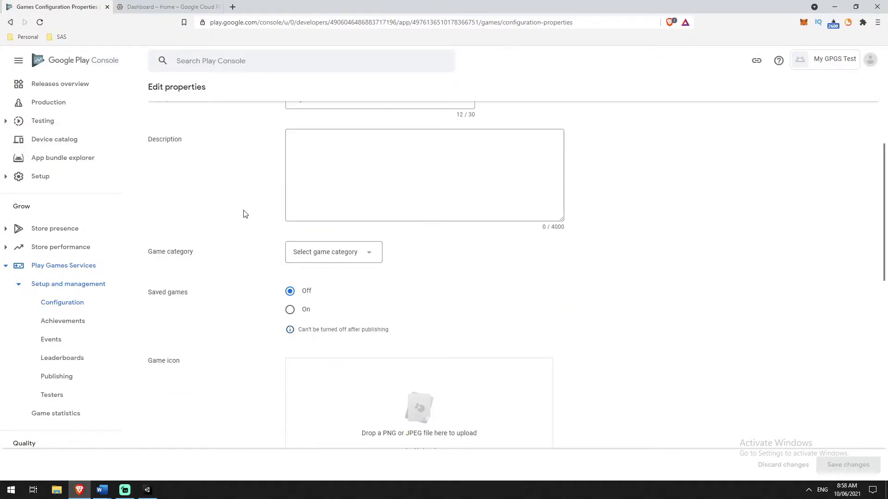
scroll(252, 228, up, 4)
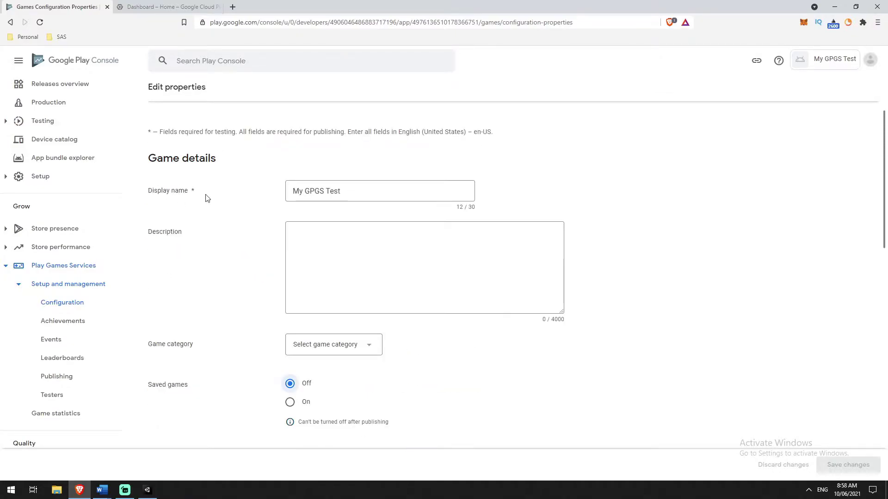
scroll(219, 271, down, 3)
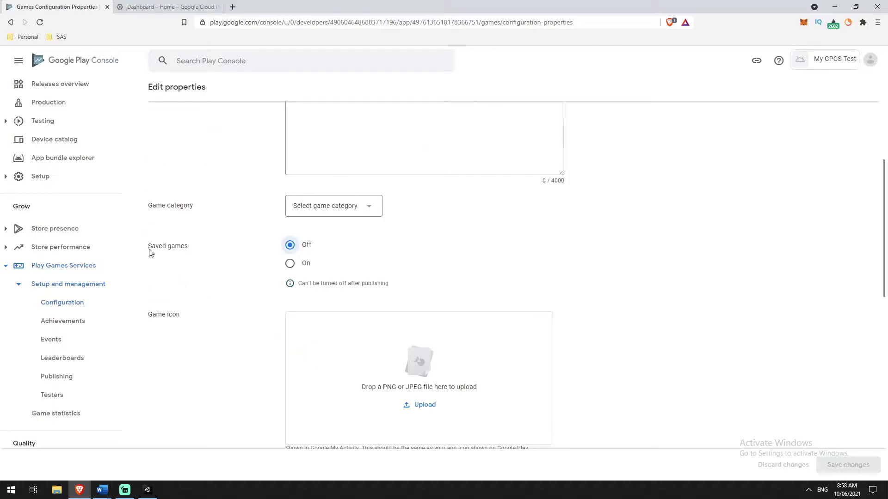
Turn Saved games on, save the changes, and return to the Configuration summary.
click(290, 267)
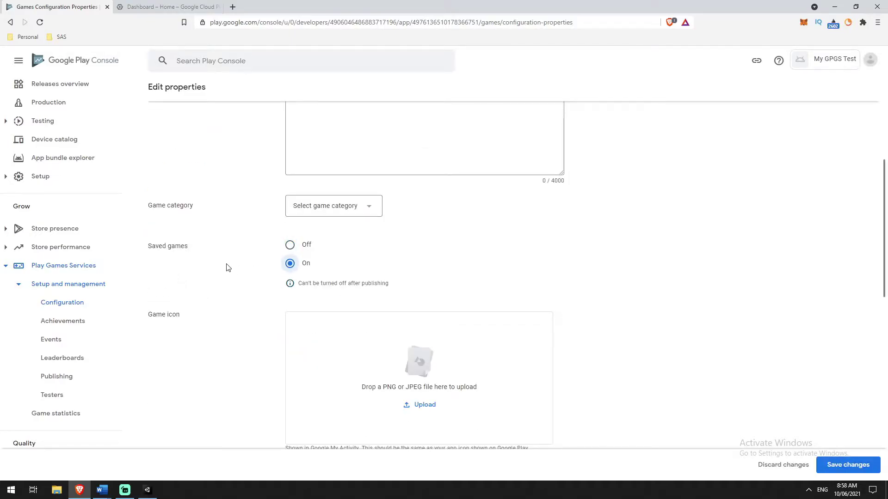
scroll(647, 315, down, 2)
scroll(710, 321, down, 3)
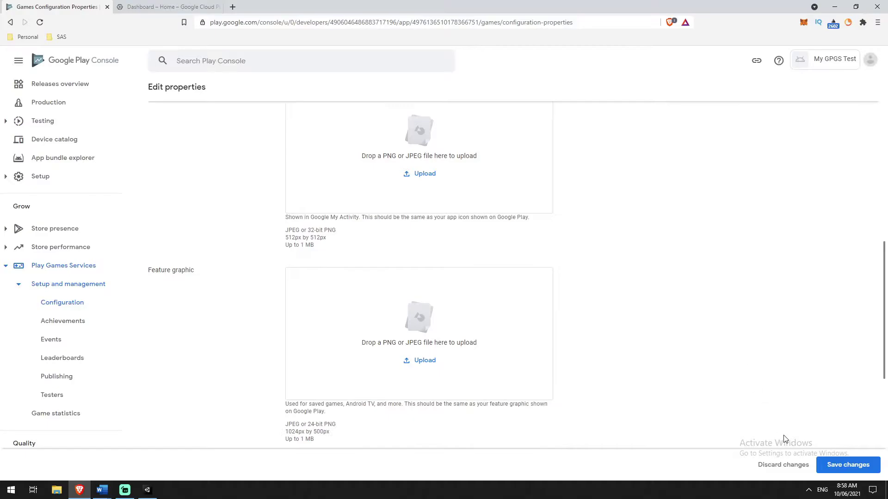
click(841, 474)
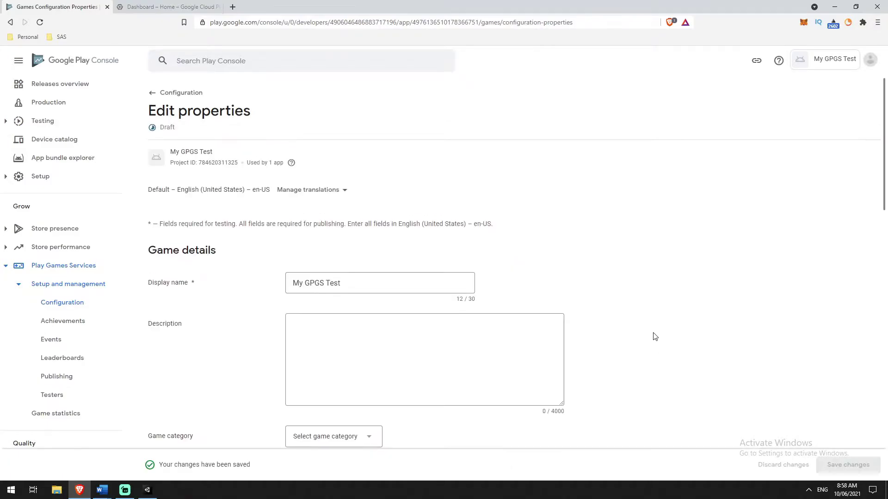
scroll(650, 330, down, 2)
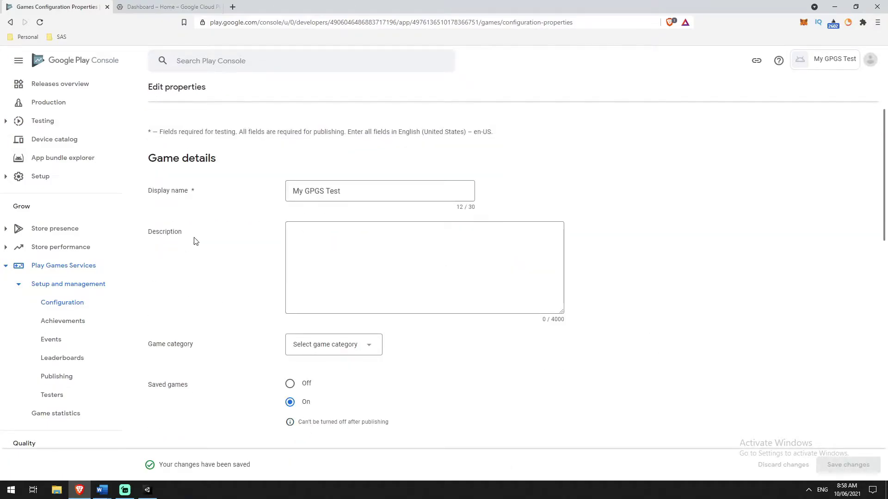
scroll(203, 245, up, 2)
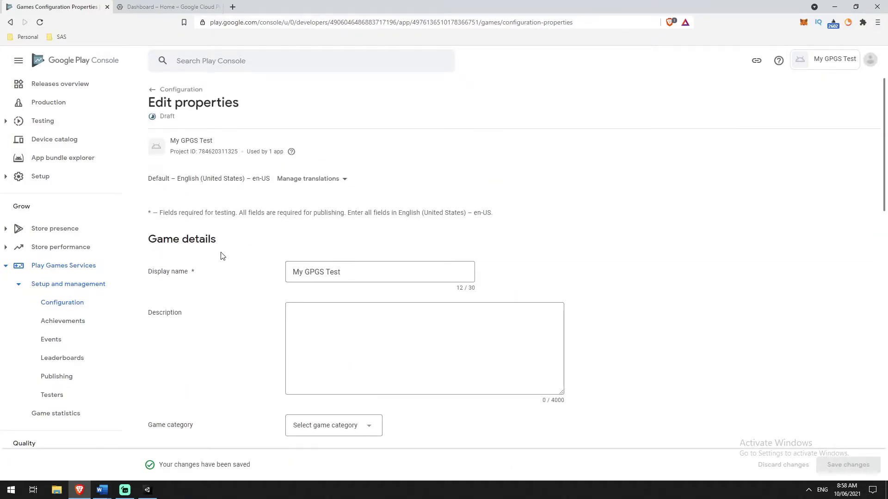
click(155, 95)
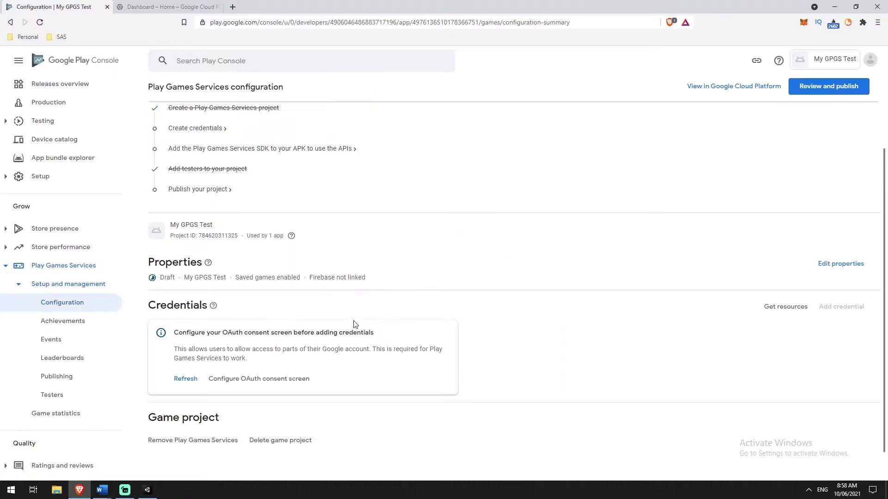
scroll(407, 333, down, 1)
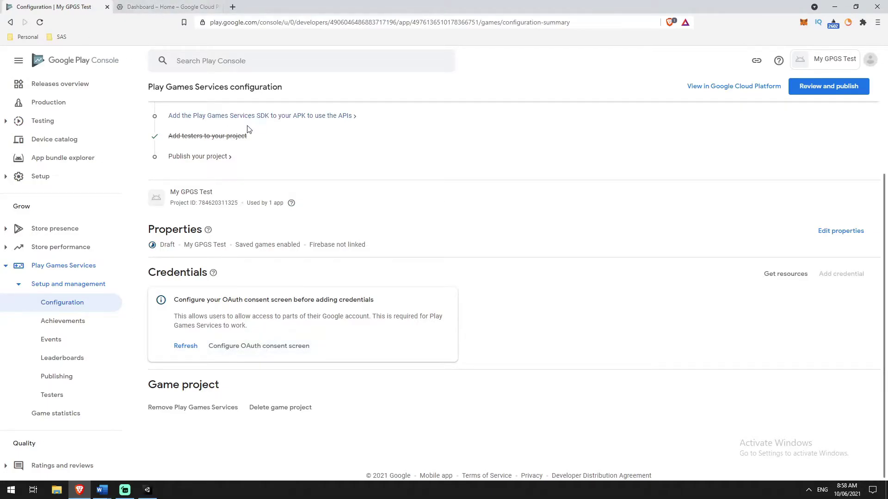
click(178, 6)
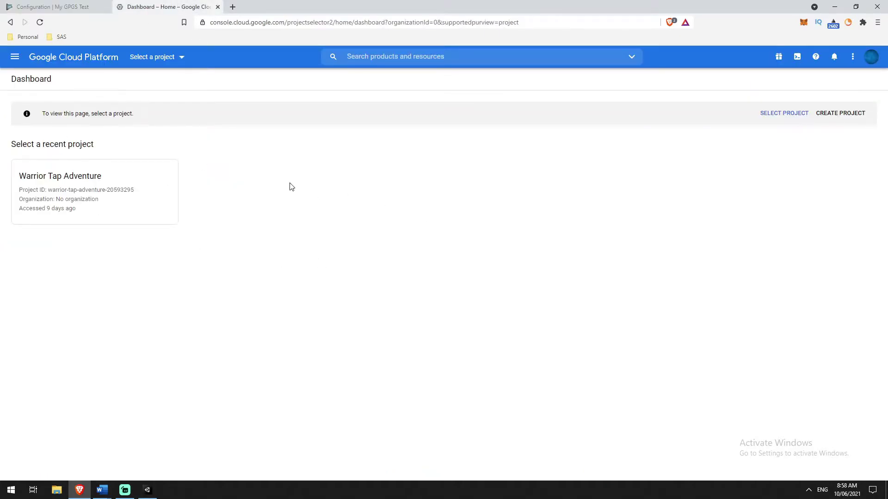
click(53, 6)
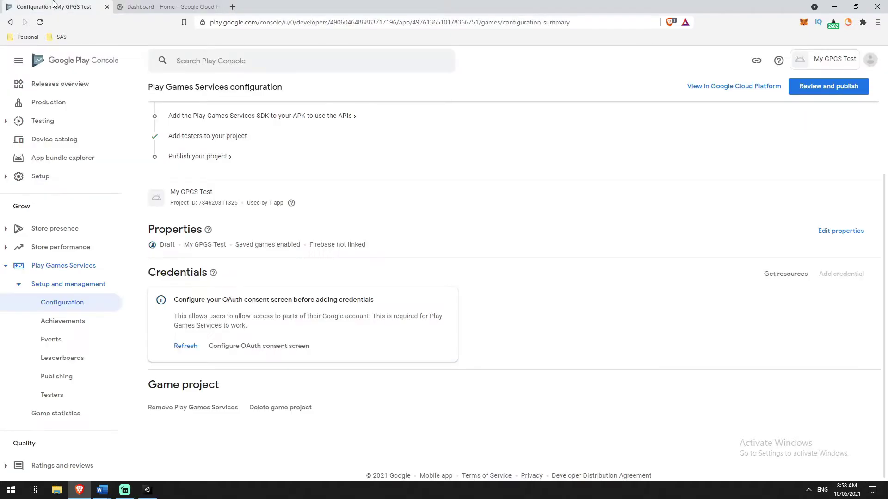
click(277, 347)
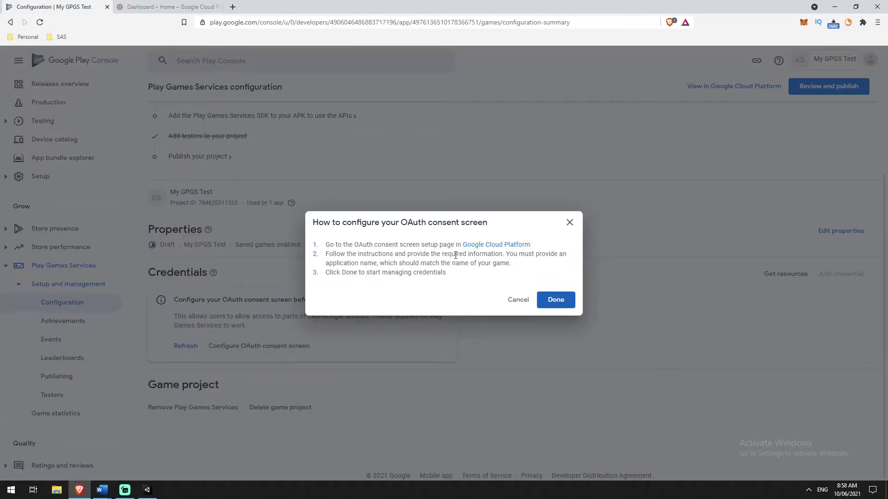
click(569, 302)
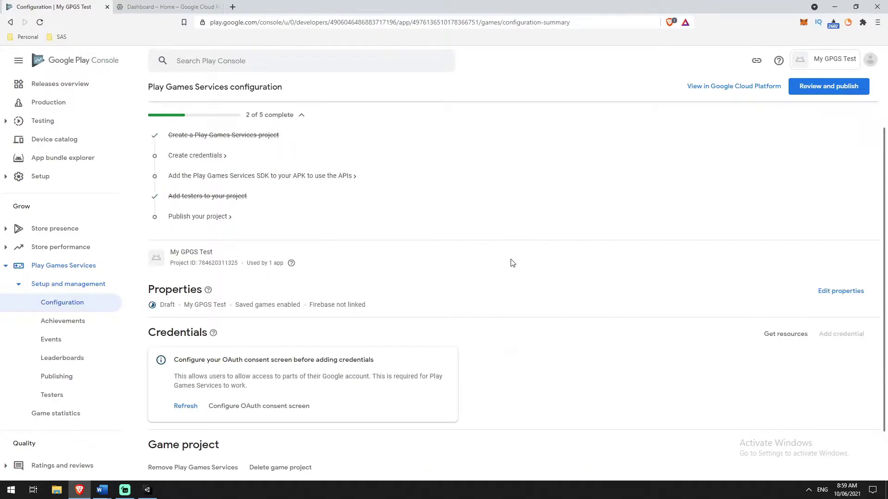
Switch the Google Cloud console to the My GPGS Test project from the ALL projects list.
click(169, 6)
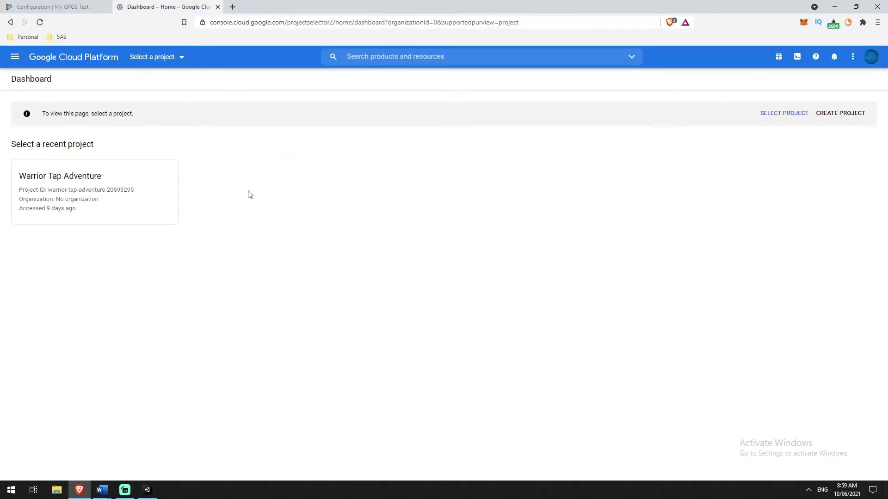
click(170, 60)
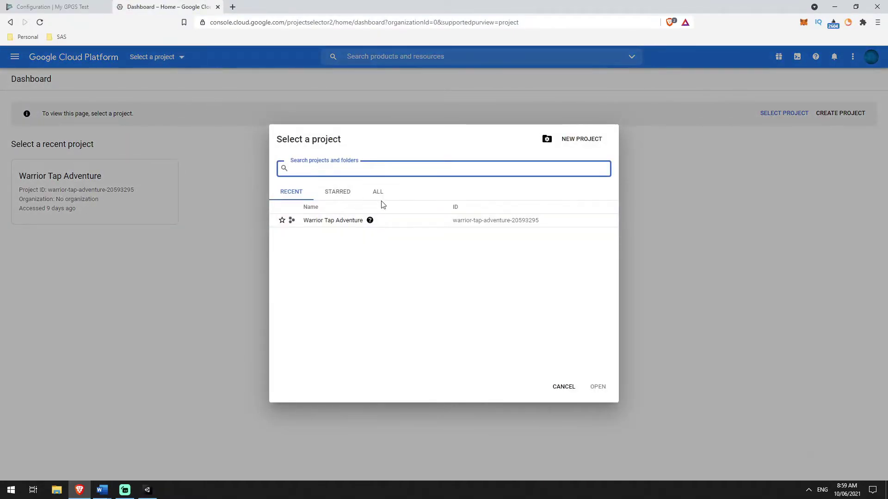
click(378, 193)
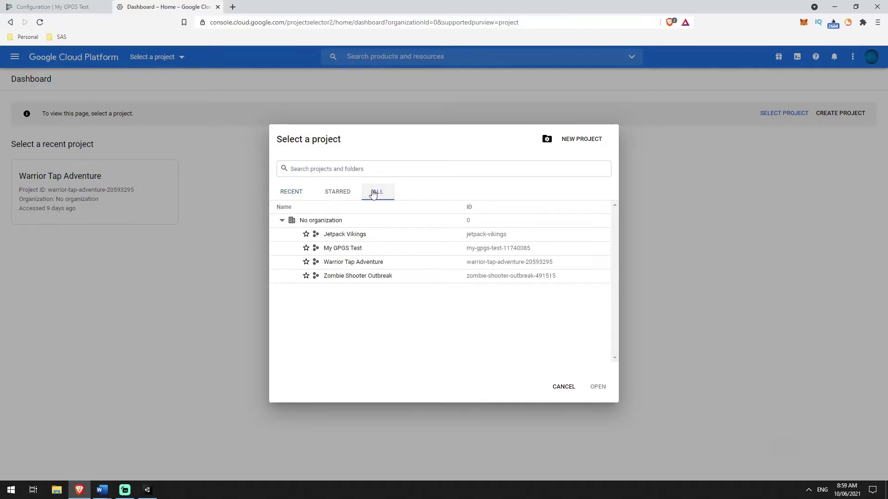
click(344, 249)
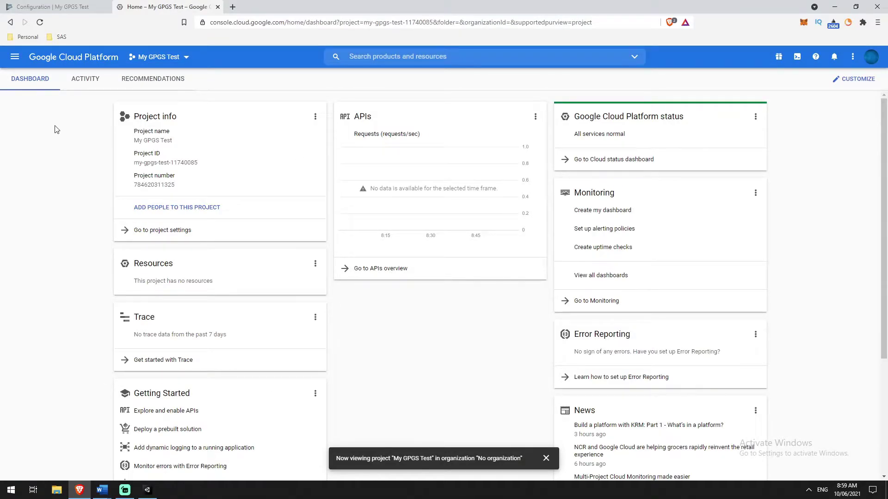
Browse the navigation menu, then go to the project's APIs overview.
click(15, 57)
scroll(50, 375, down, 3)
scroll(49, 375, down, 7)
scroll(50, 404, down, 3)
scroll(56, 407, up, 12)
mouse_move(55, 379)
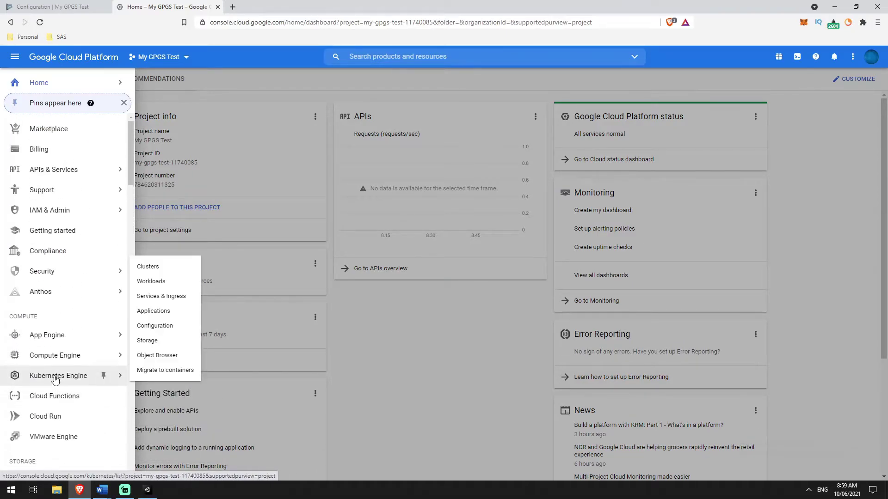
mouse_move(53, 175)
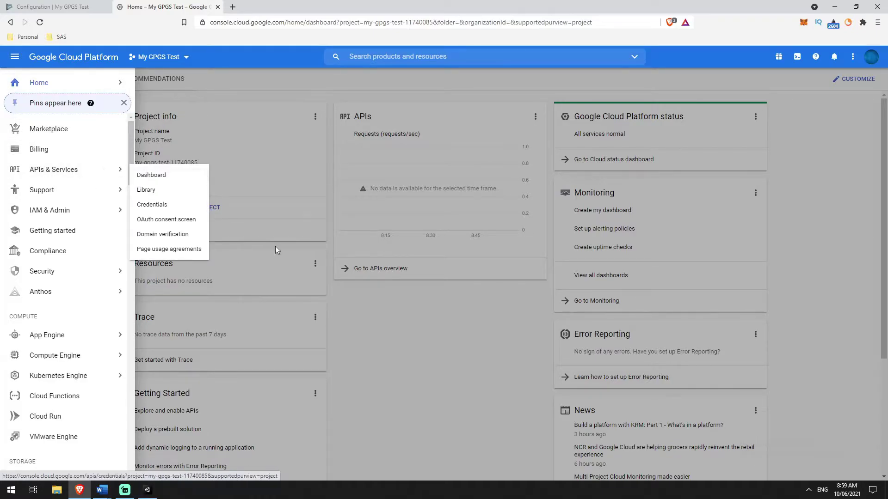
click(439, 333)
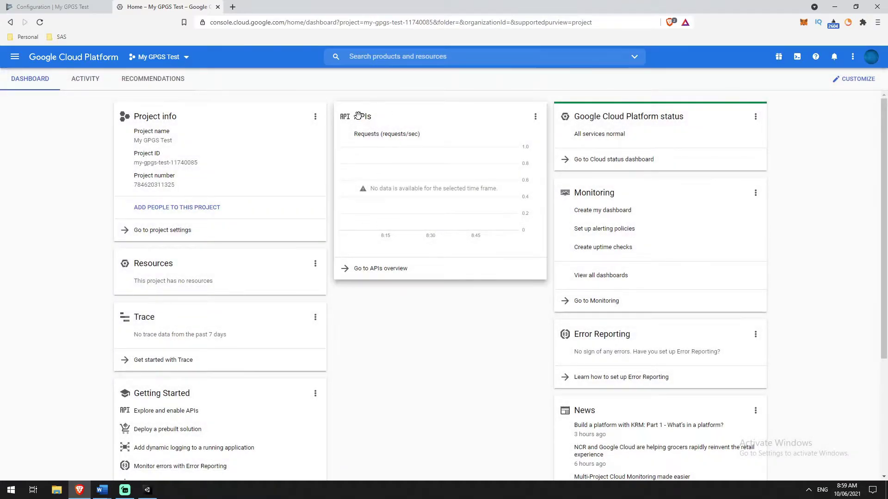
click(365, 273)
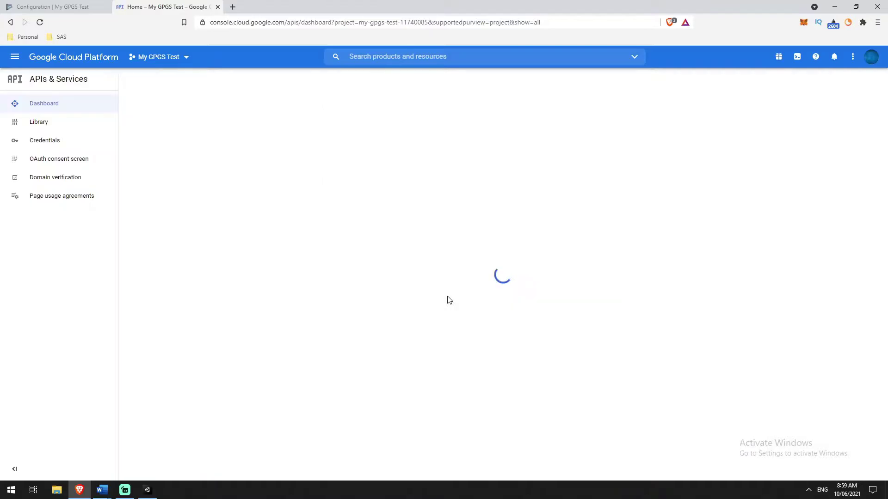
Review the OAuth consent screen note in Play Games Services, then open the Cloud project's Credentials page.
click(40, 5)
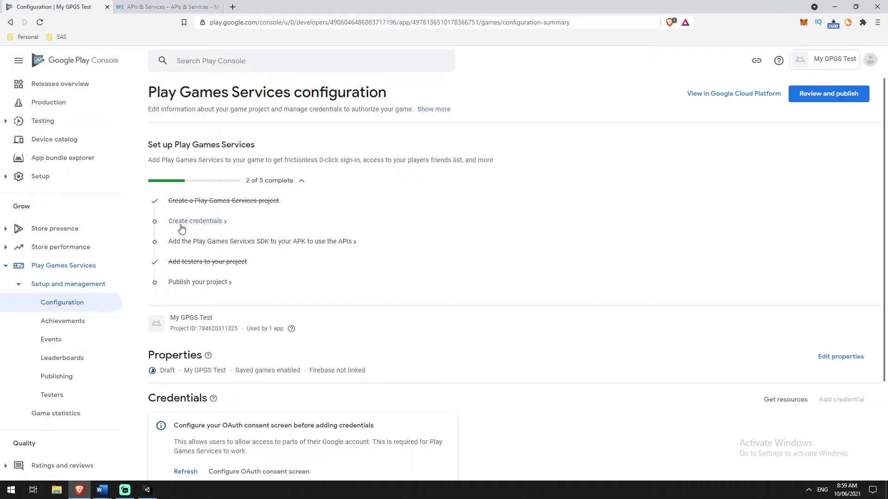
scroll(271, 220, down, 3)
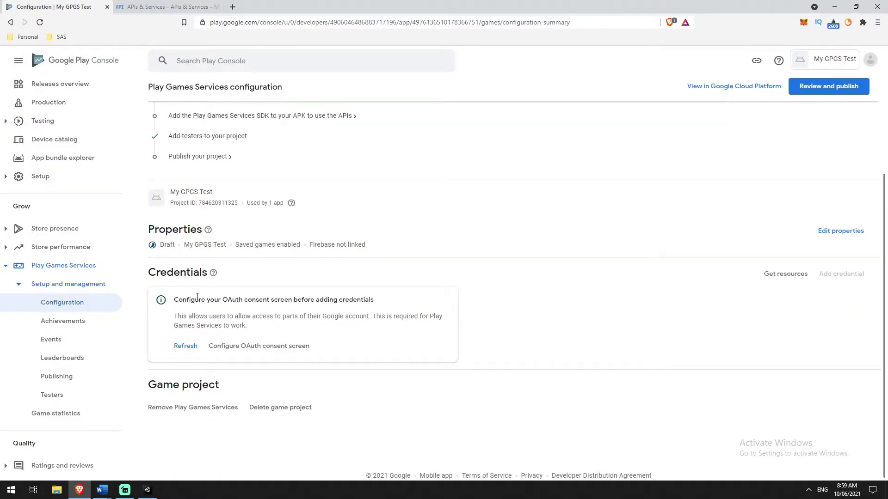
drag(223, 301, 260, 298)
click(263, 300)
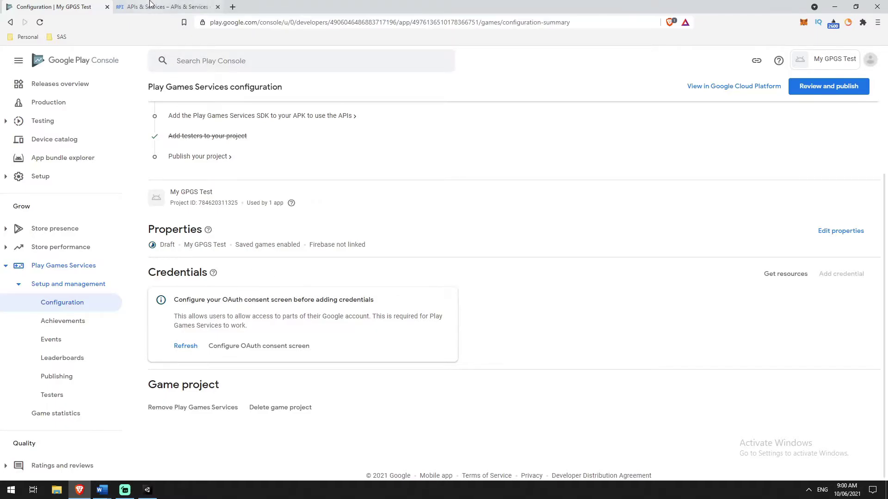
click(153, 6)
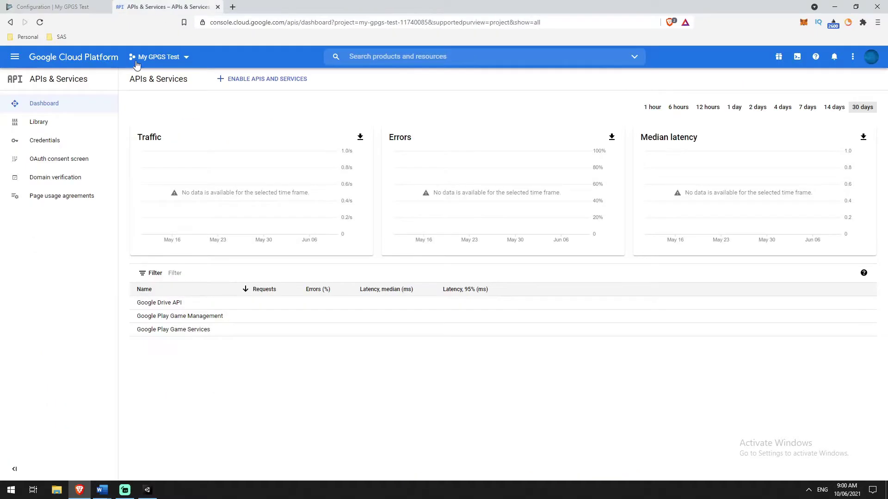
click(36, 141)
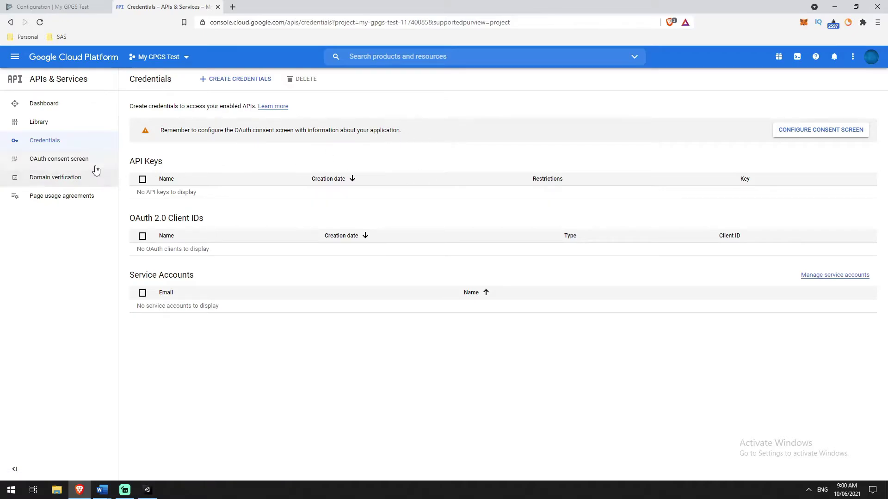
Start the OAuth consent screen with the External user type and create the registration.
click(789, 132)
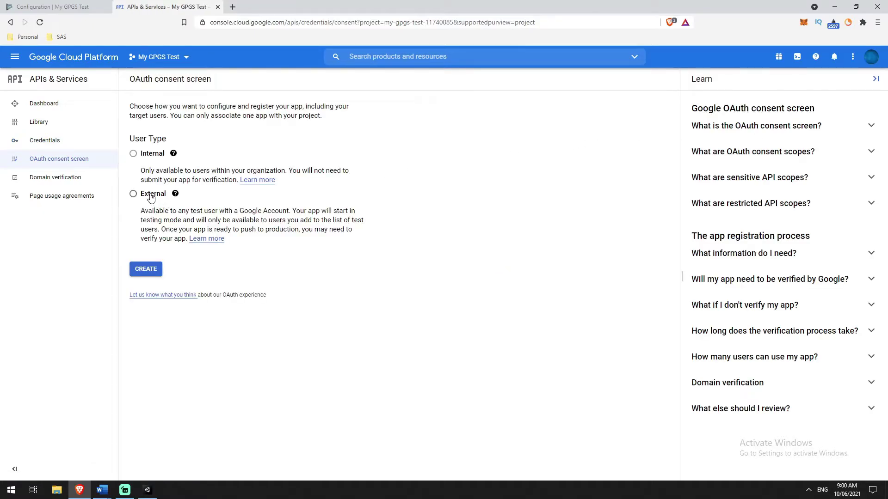
click(151, 197)
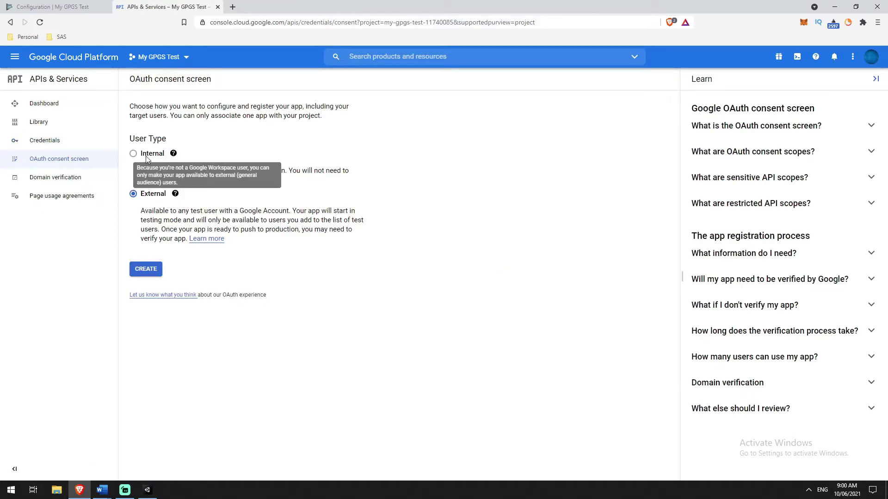
mouse_move(152, 156)
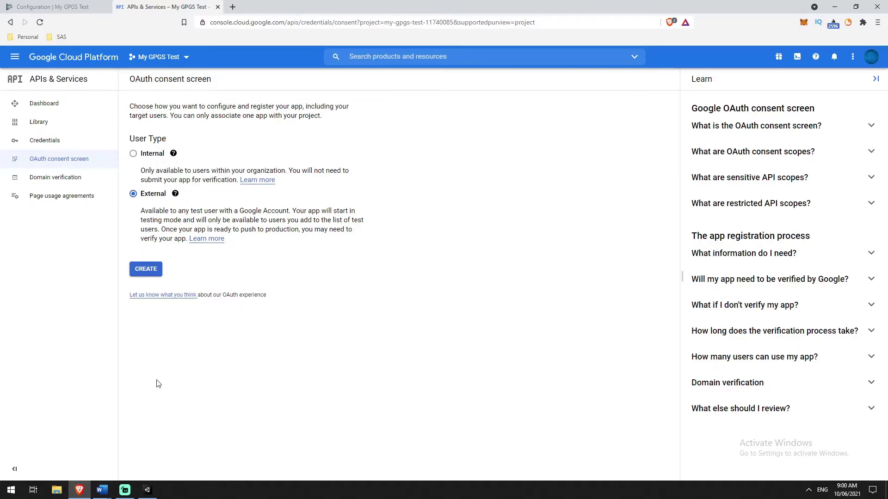
click(144, 270)
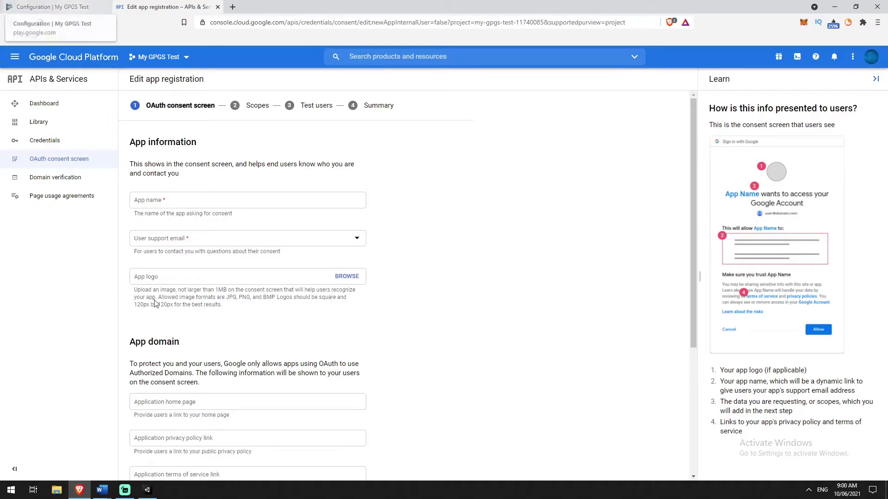
Copy 'My GPGS Test' from Play Console and paste it as the consent screen's App name.
click(153, 451)
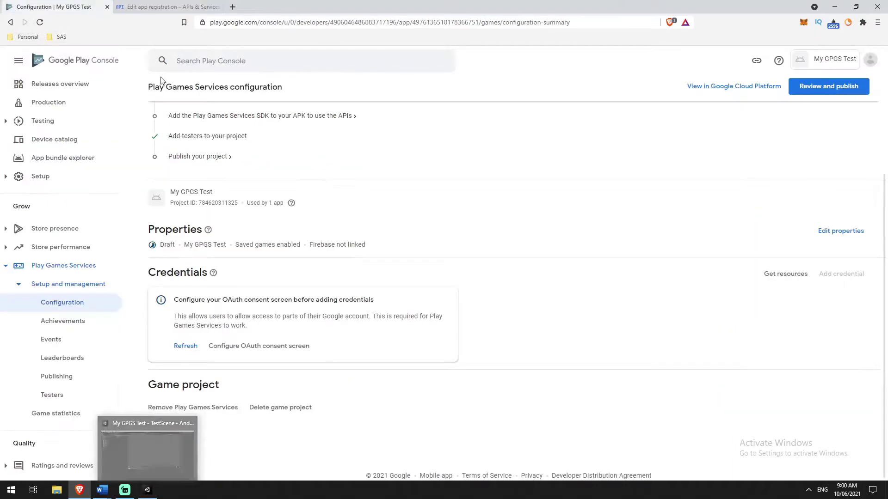
scroll(258, 142, down, 1)
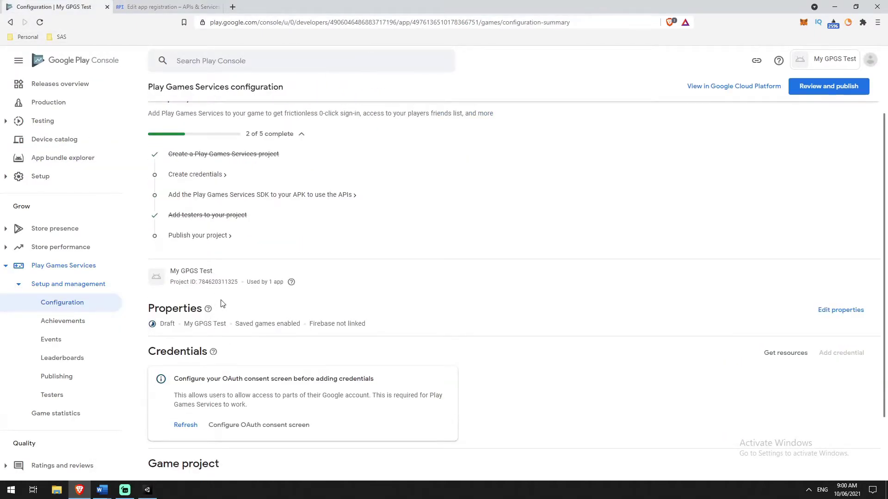
drag(220, 274, 177, 271)
key(ctrl+Tab)
click(213, 200)
text(My GPGS Test)
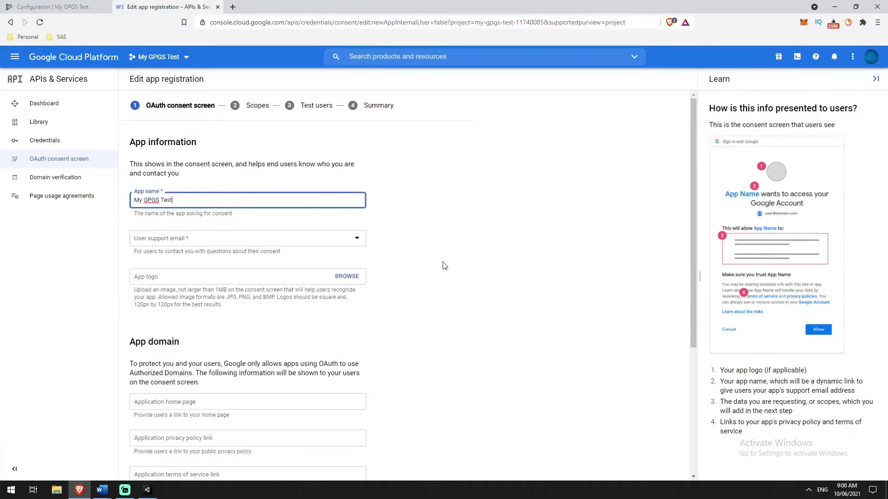
scroll(442, 263, down, 1)
Choose the account's address as support email, enter the developer contact email, and save and continue.
click(229, 192)
click(237, 207)
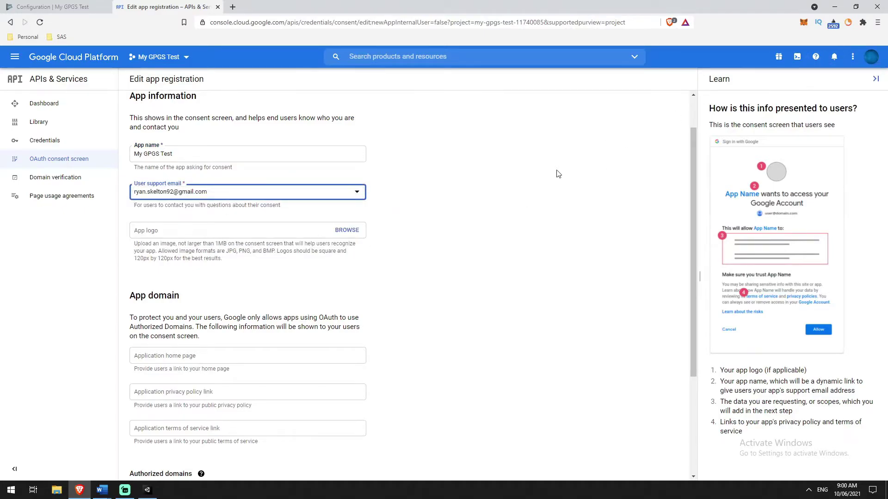
scroll(454, 180, down, 3)
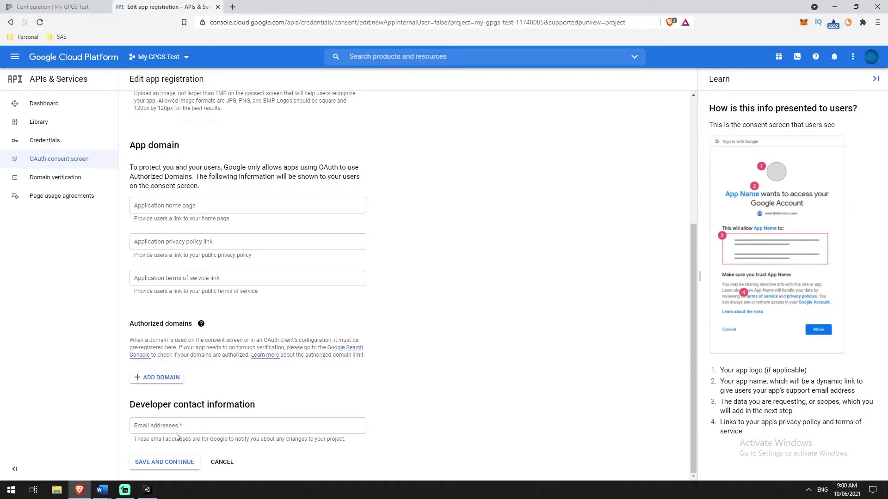
click(165, 426)
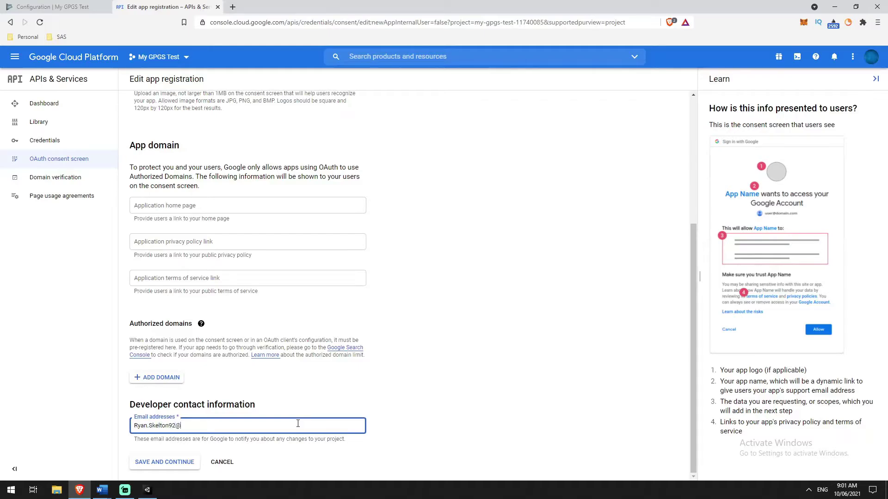
click(147, 464)
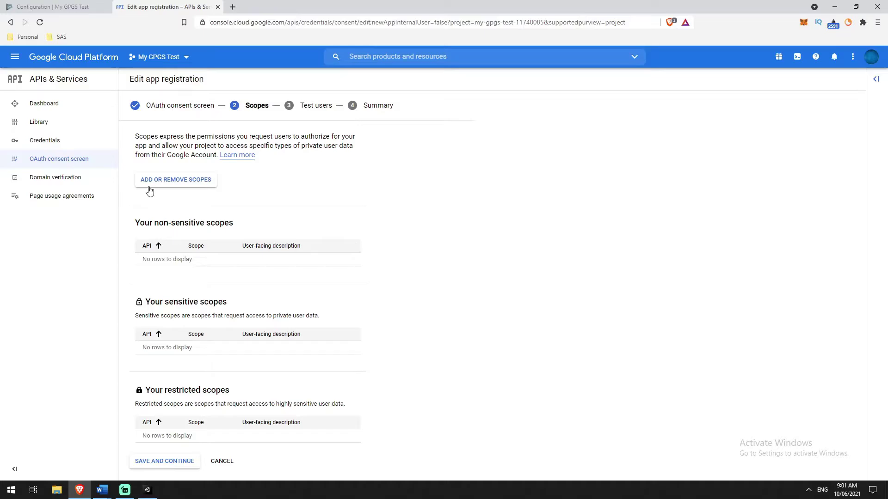
Skip Scopes and add two Gmail addresses as test users of the consent screen.
click(142, 464)
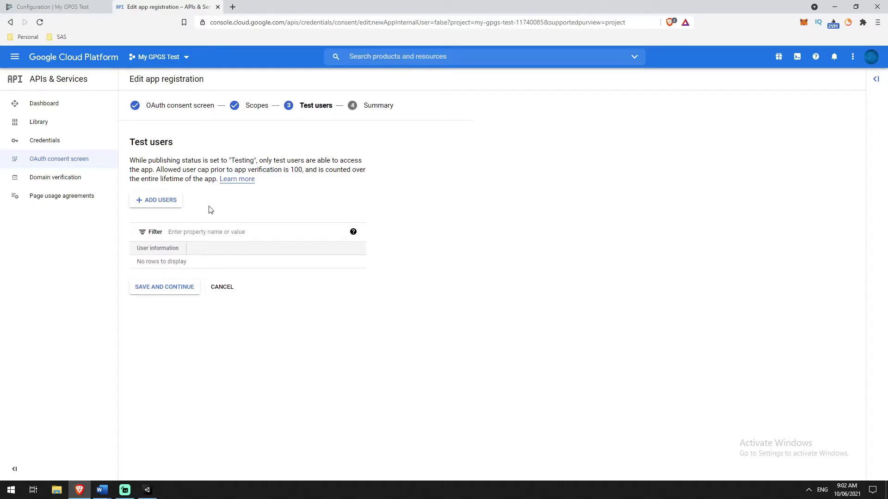
click(157, 202)
click(578, 142)
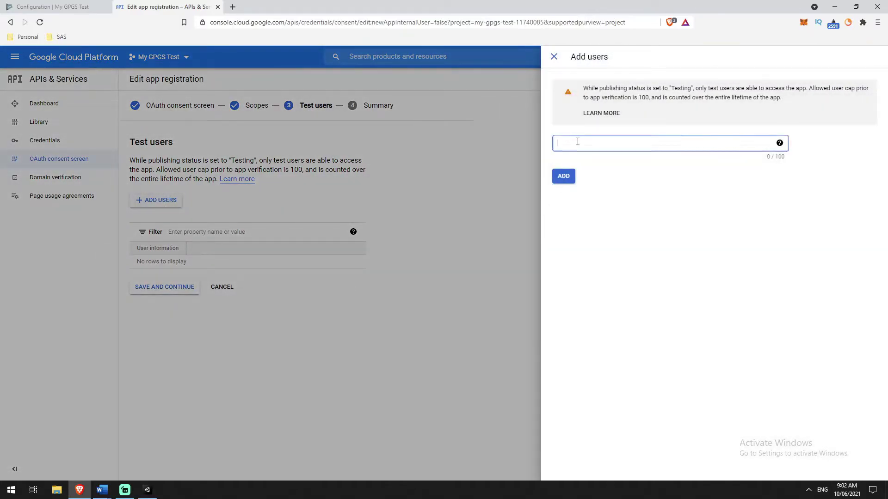
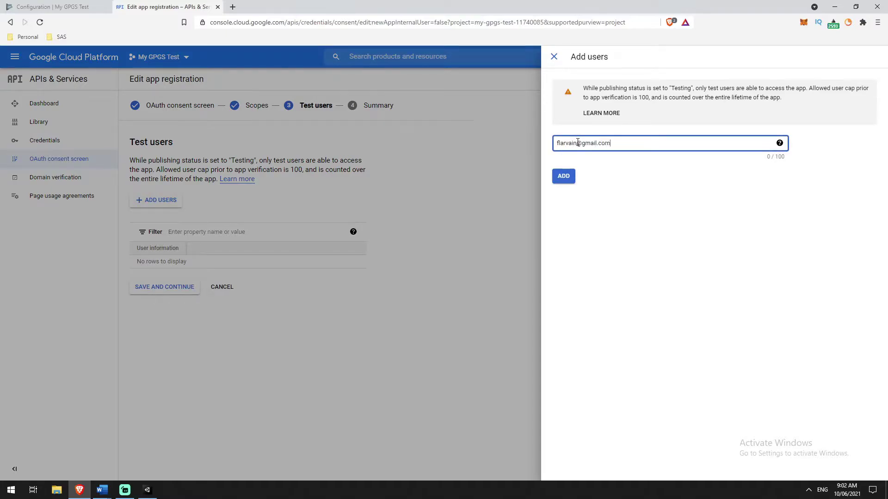
key(Return)
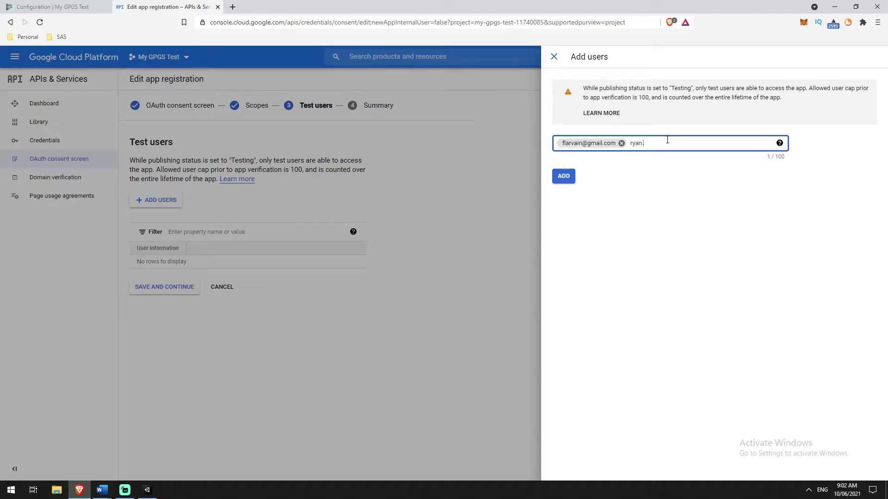
key(Return)
click(563, 179)
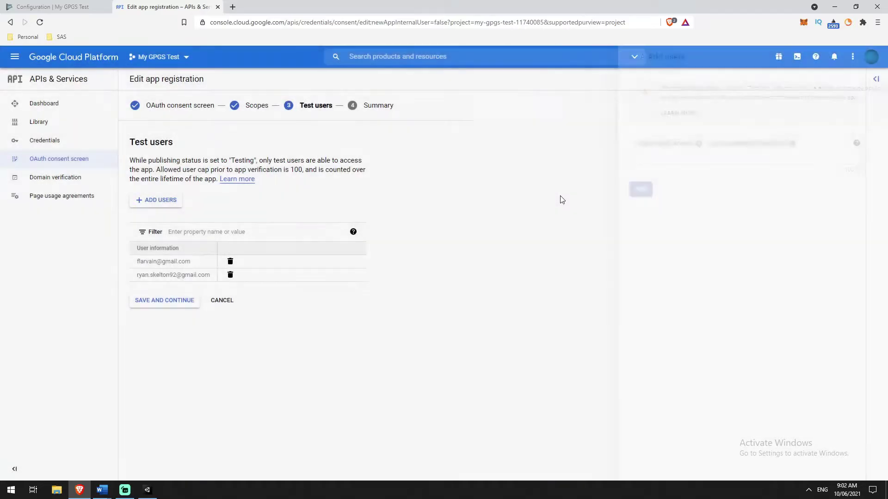
Save the test users and dismiss the ineligible accounts warning.
click(157, 303)
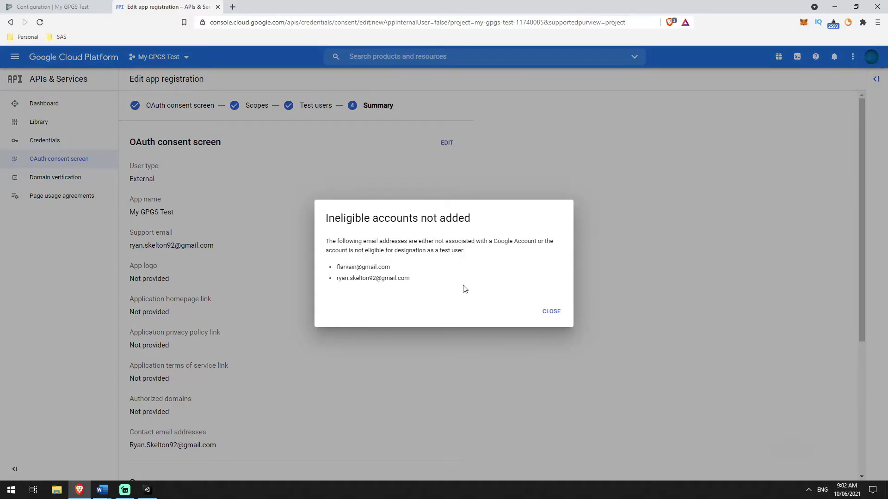
click(560, 317)
scroll(381, 285, down, 5)
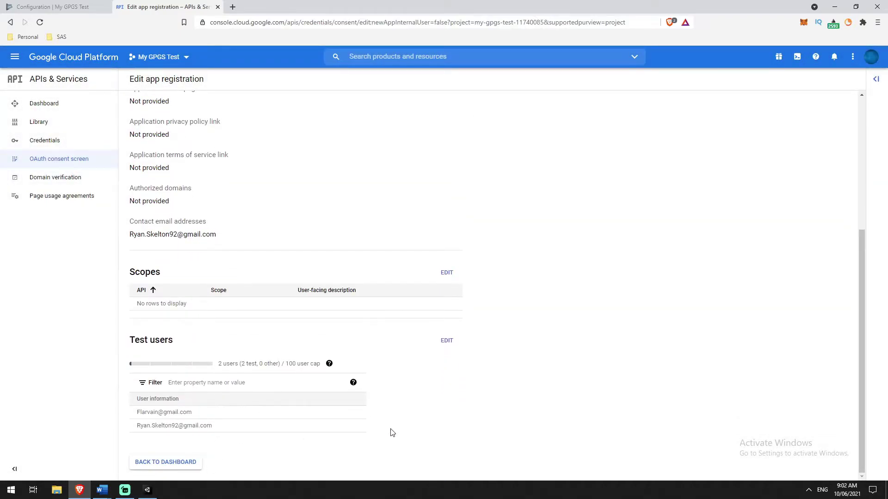
scroll(370, 393, up, 5)
scroll(329, 315, down, 5)
Return to the consent screen dashboard, then go to the project's Credentials page.
click(158, 463)
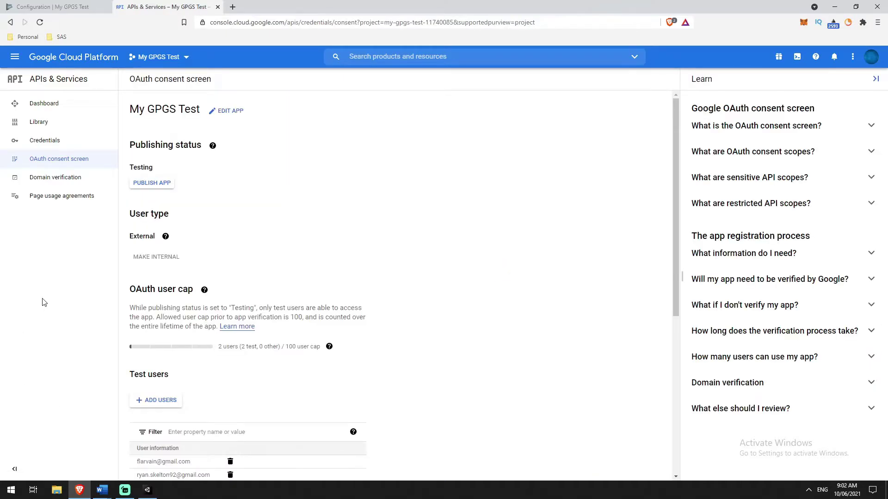
scroll(354, 219, down, 2)
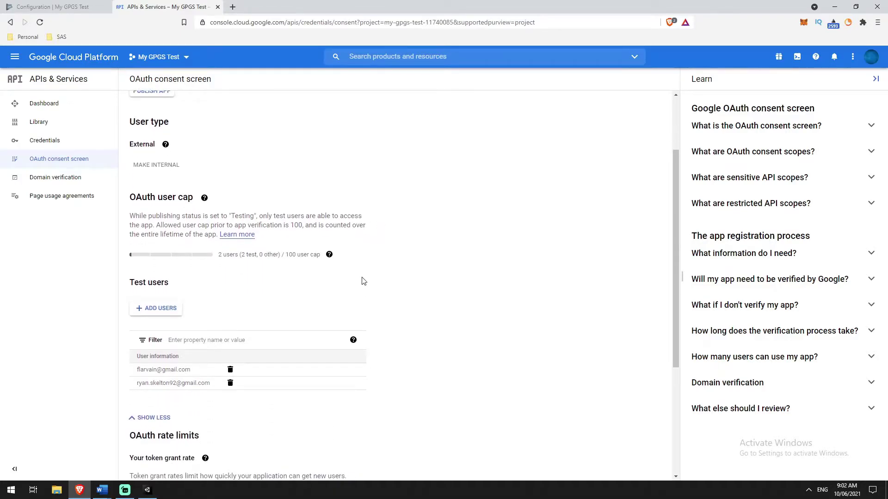
scroll(361, 280, up, 2)
click(37, 140)
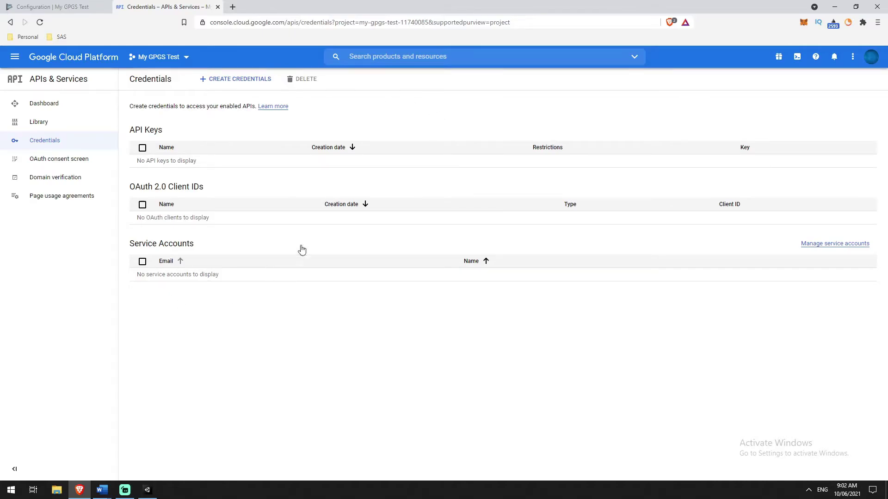
Start creating a new OAuth client ID credential.
drag(132, 189, 208, 187)
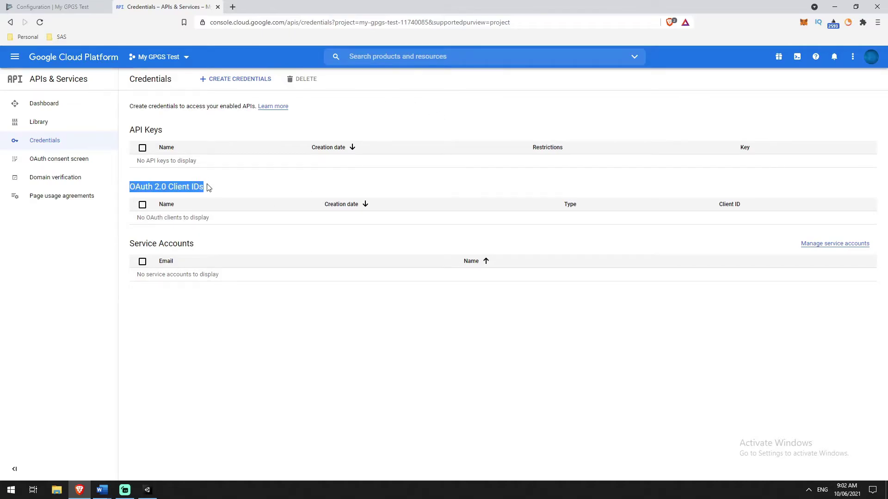
click(240, 82)
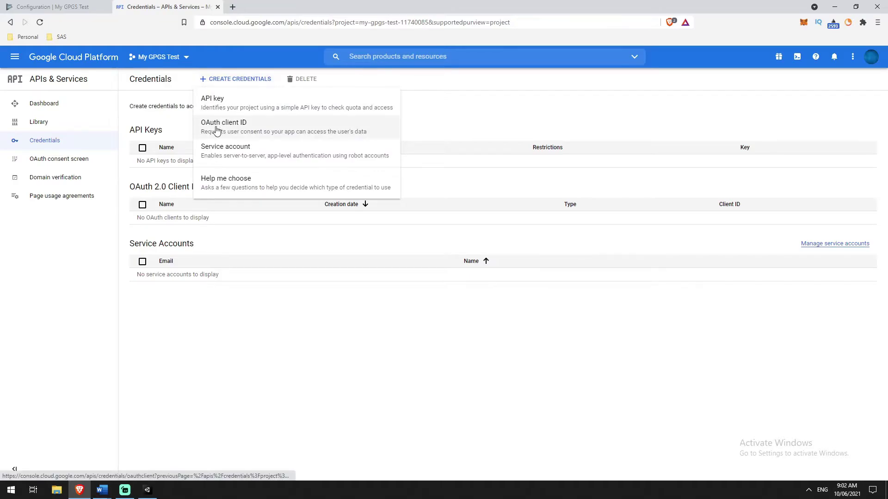
click(262, 128)
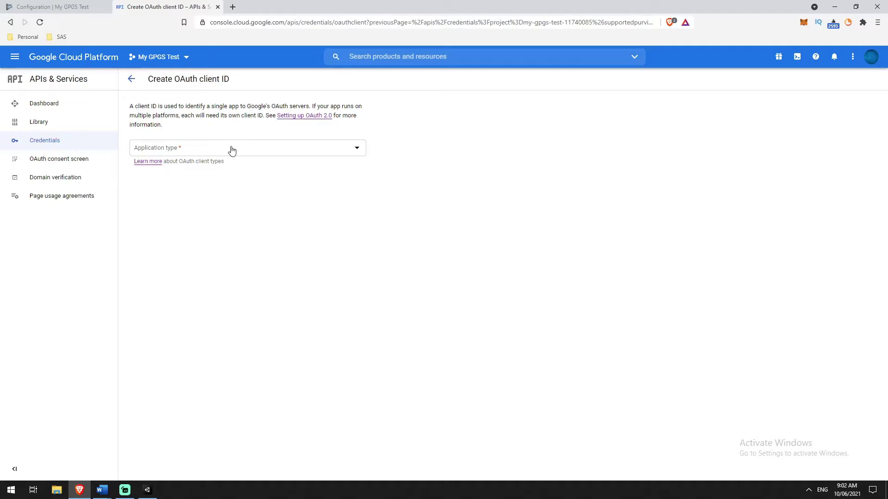
Make the client an Android application named 'Debug Key', then switch to Unity.
click(357, 147)
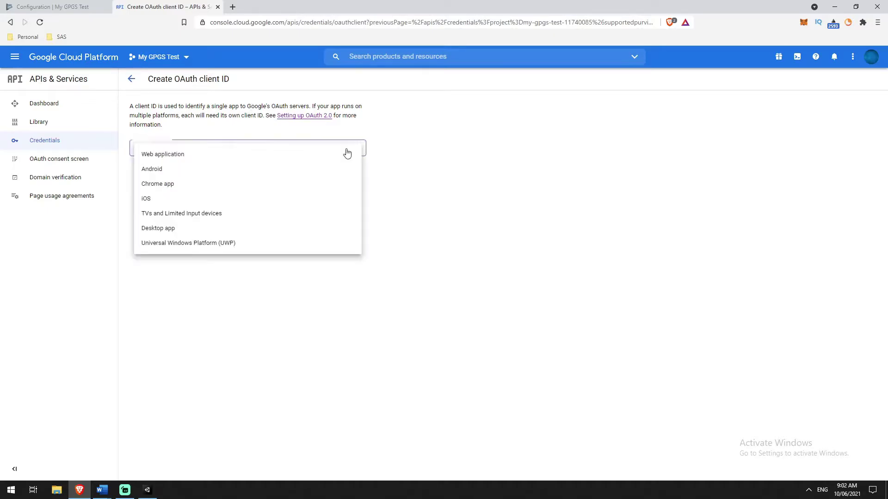
click(173, 171)
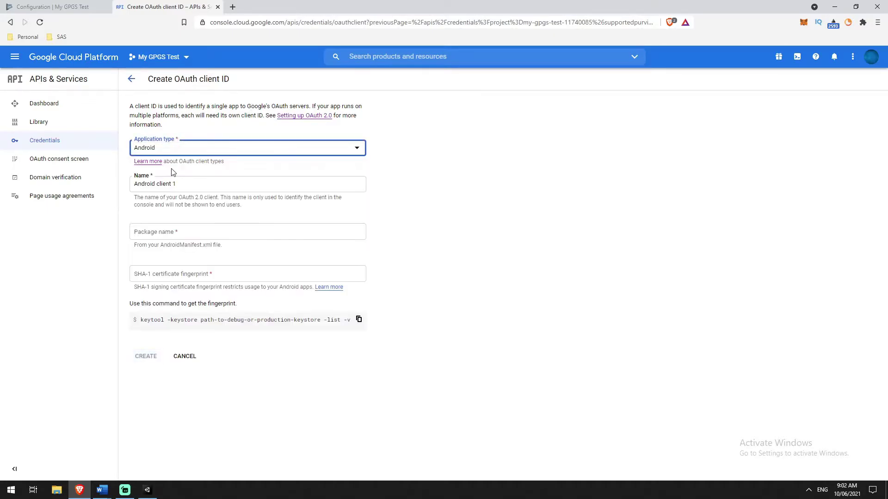
triple_click(217, 183)
text(Debug Key)
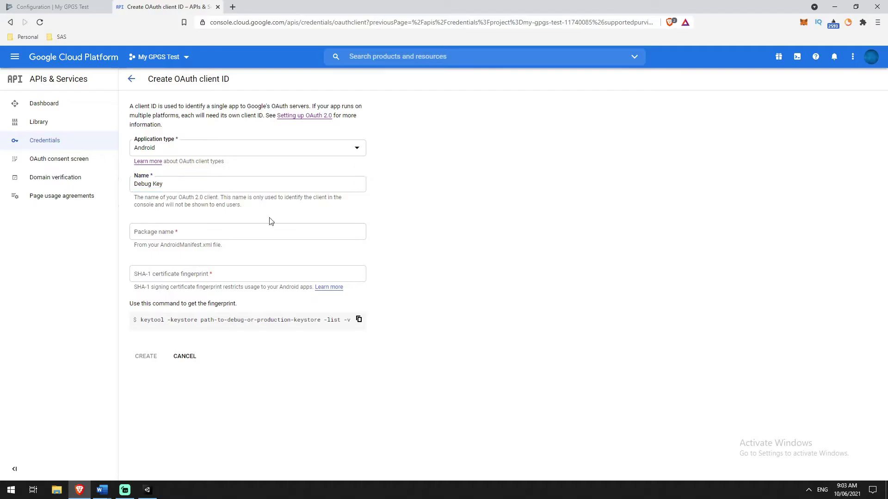
click(178, 232)
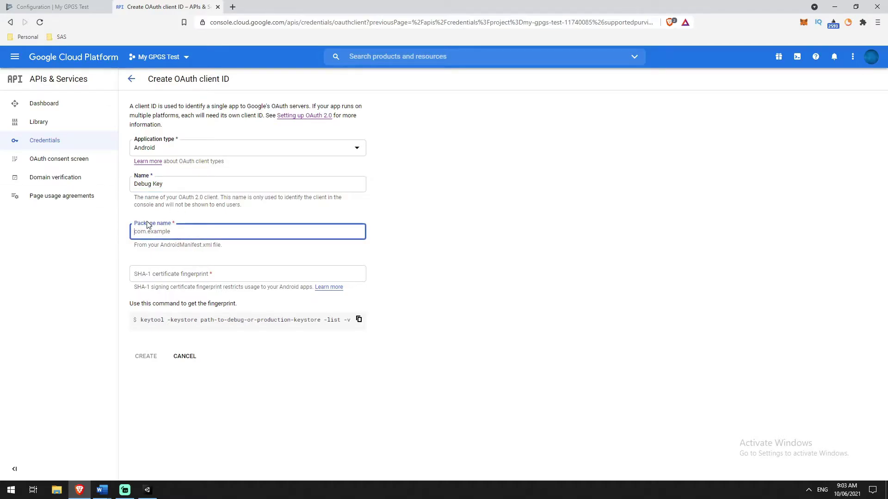
click(447, 238)
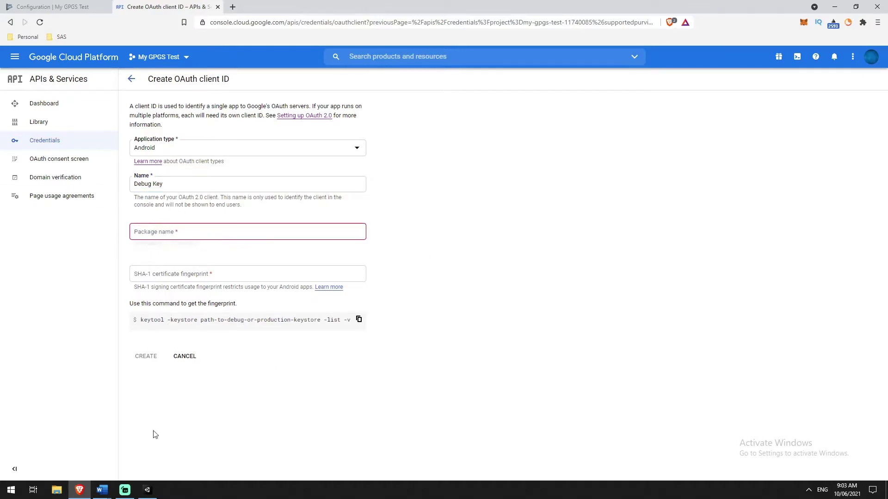
click(147, 490)
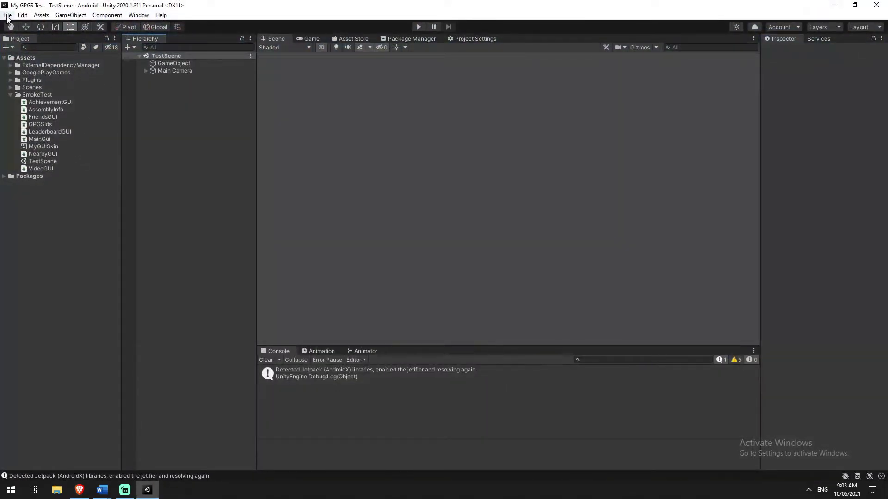
Open Player Settings via File > Build Settings, then close Build Settings.
click(7, 14)
click(28, 106)
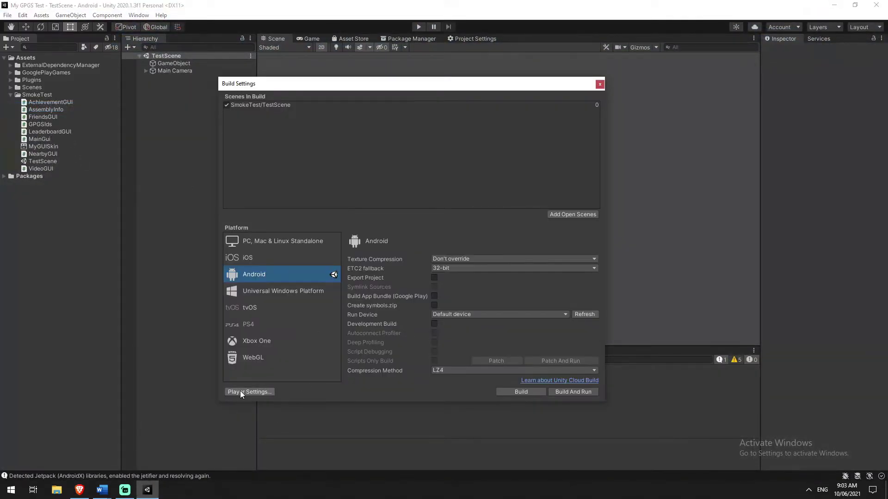
click(241, 391)
click(599, 84)
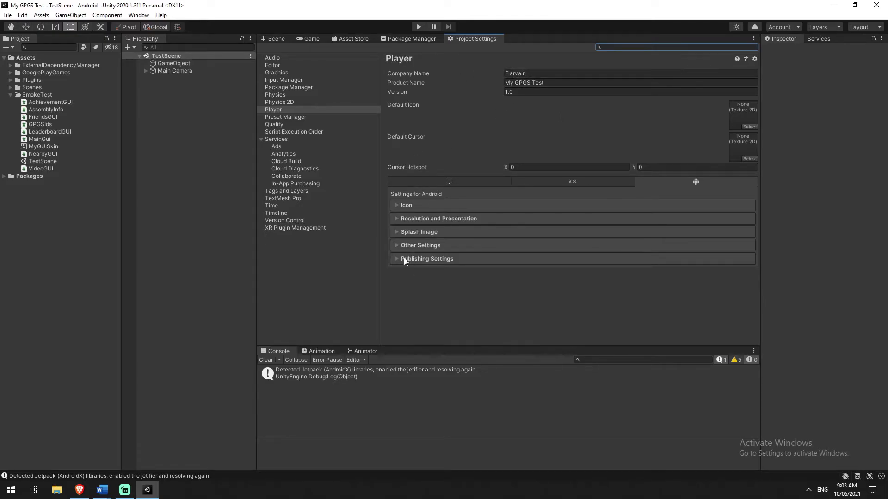
Expand Other Settings and copy the package name com.Flarvain.MyGPGSTest.
click(400, 245)
scroll(522, 256, down, 5)
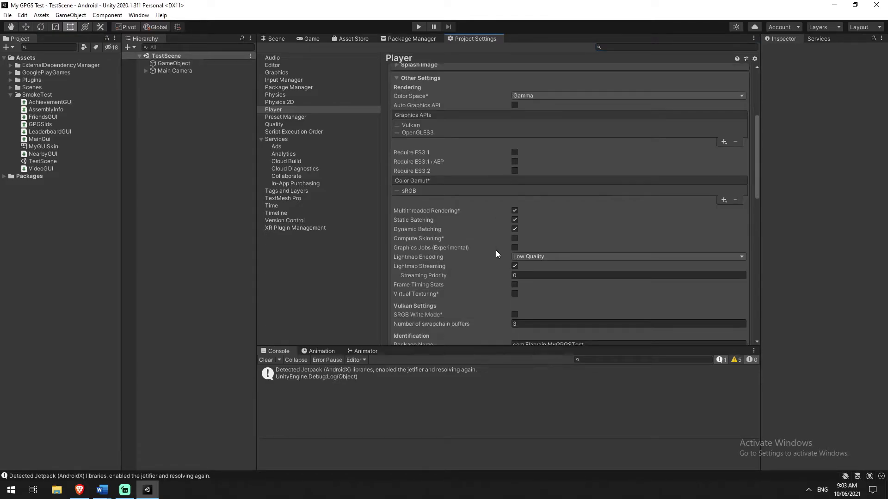
scroll(495, 251, down, 3)
drag(597, 289, 511, 290)
key(ctrl+c)
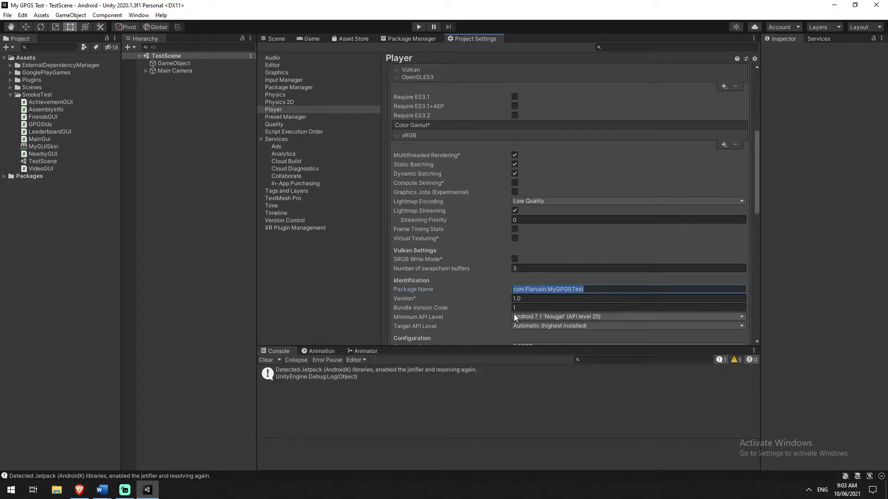
scroll(513, 307, down, 2)
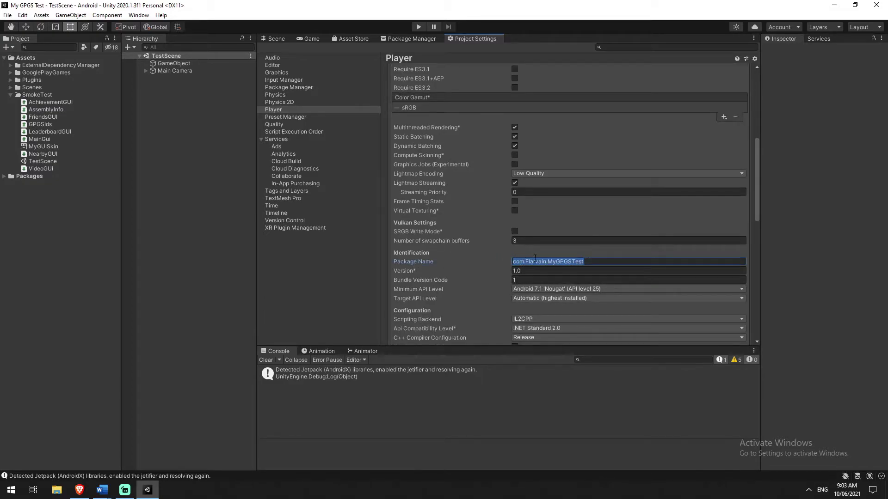
scroll(559, 199, up, 13)
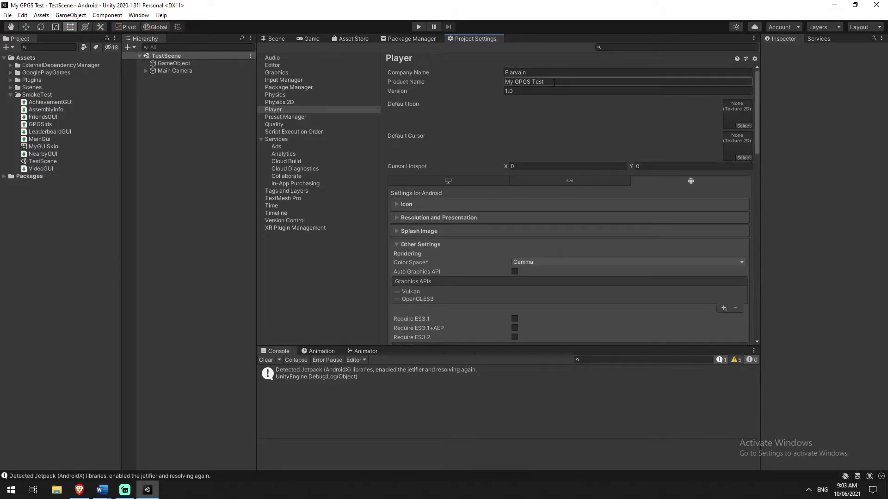
scroll(570, 237, down, 10)
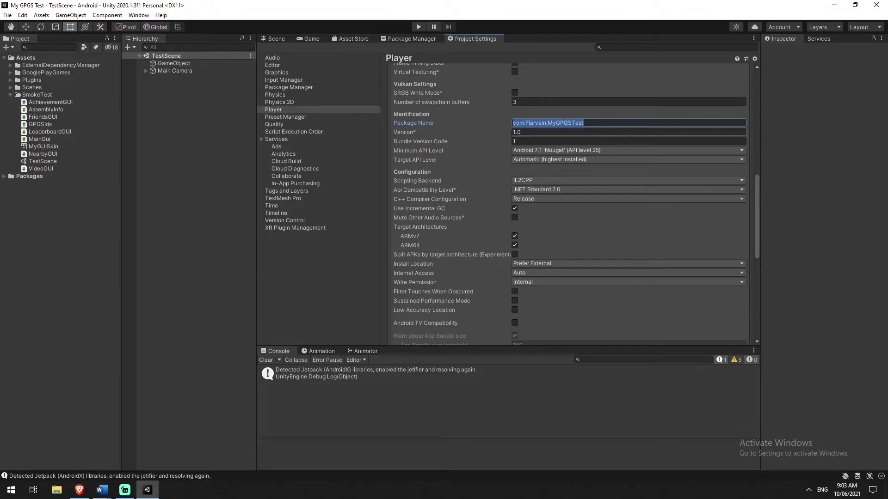
scroll(456, 215, up, 3)
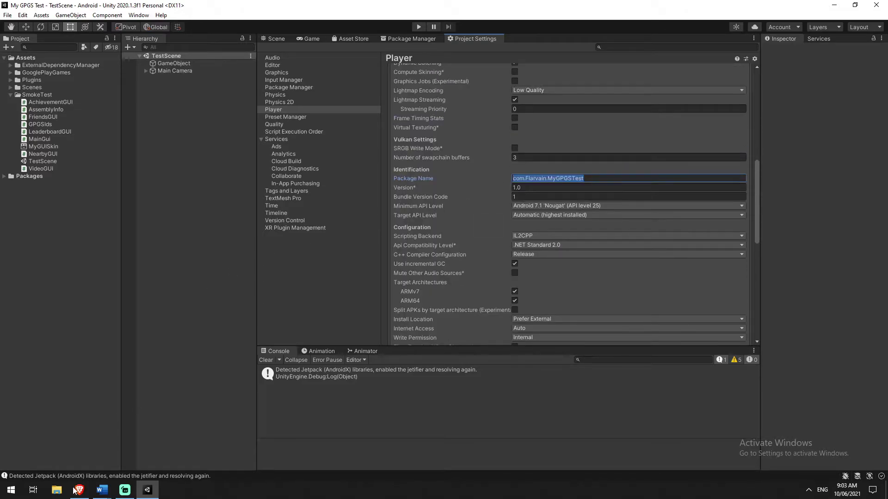
click(74, 490)
Paste com.Flarvain.MyGPGSTest into the OAuth client's Package name field.
click(148, 232)
key(ctrl+v)
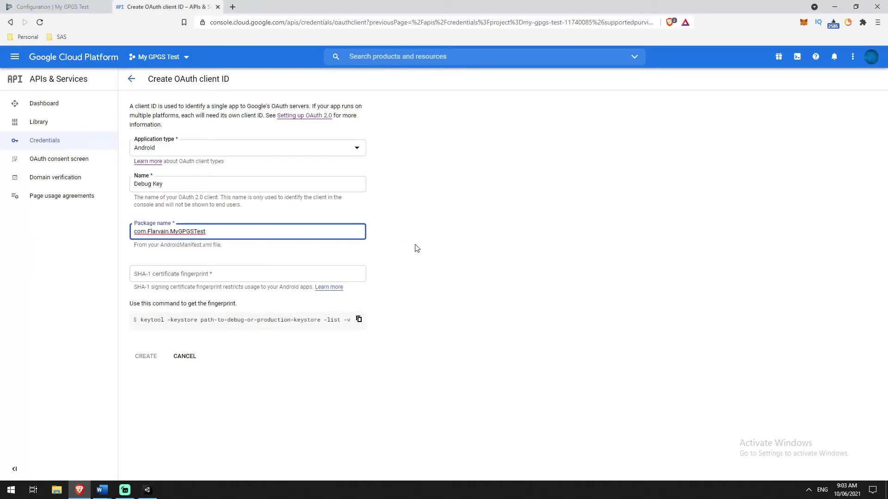
click(429, 244)
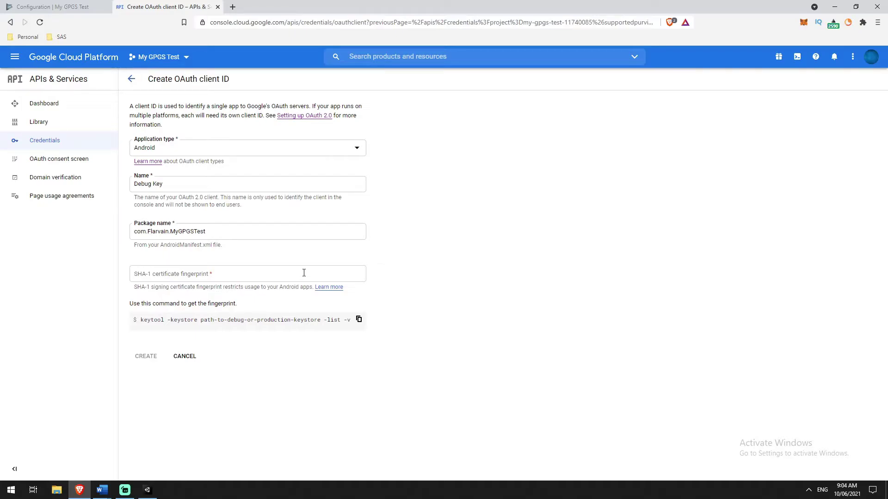
click(304, 272)
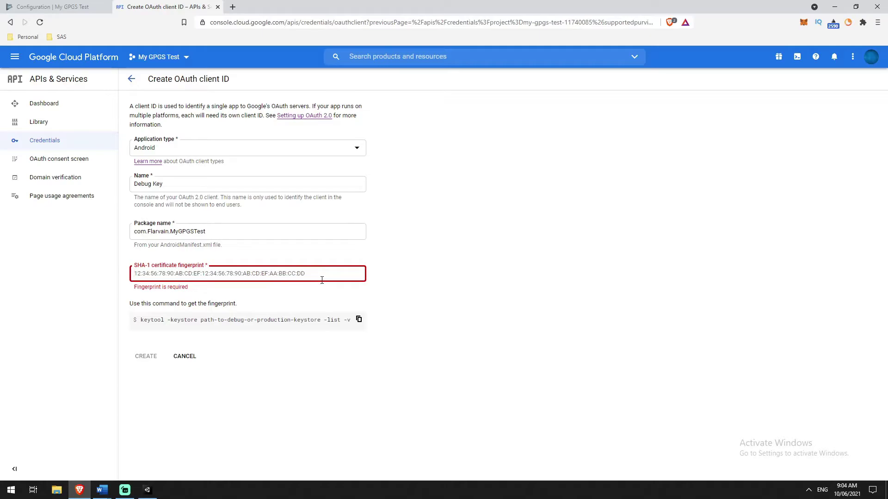
Copy the form's keytool SHA-1 fingerprint command to the clipboard.
click(400, 274)
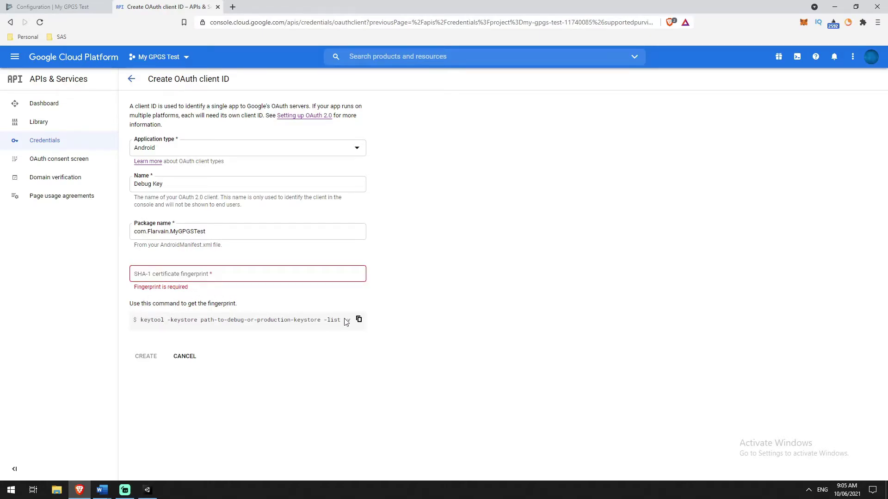
triple_click(149, 321)
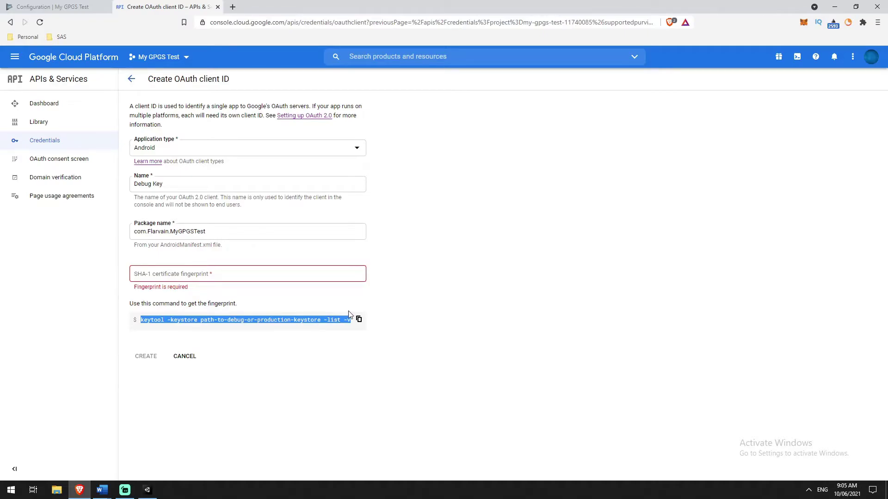
click(324, 319)
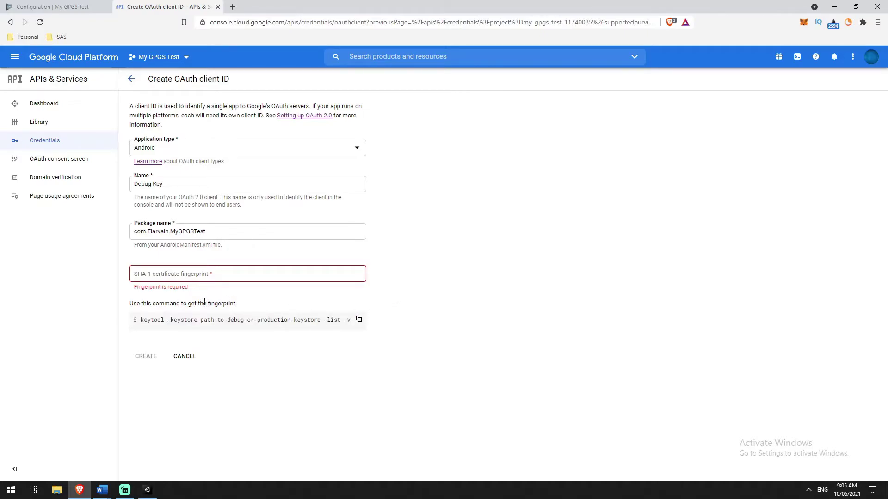
click(359, 319)
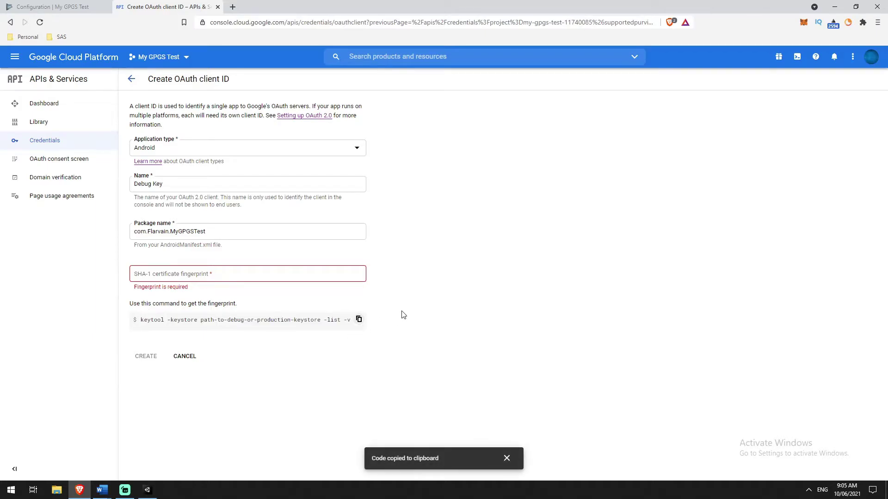
click(506, 459)
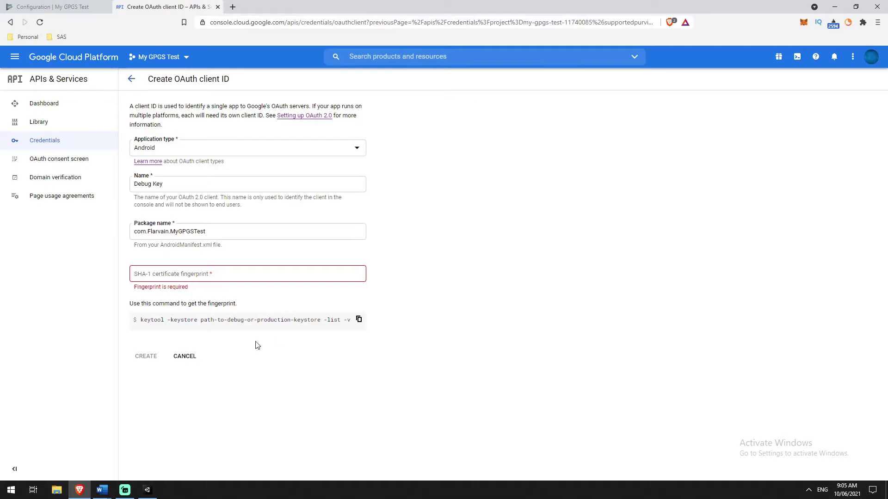
Collapse Other Settings and expand Publishing Settings, comparing the debug-key signing with the browser form.
click(148, 490)
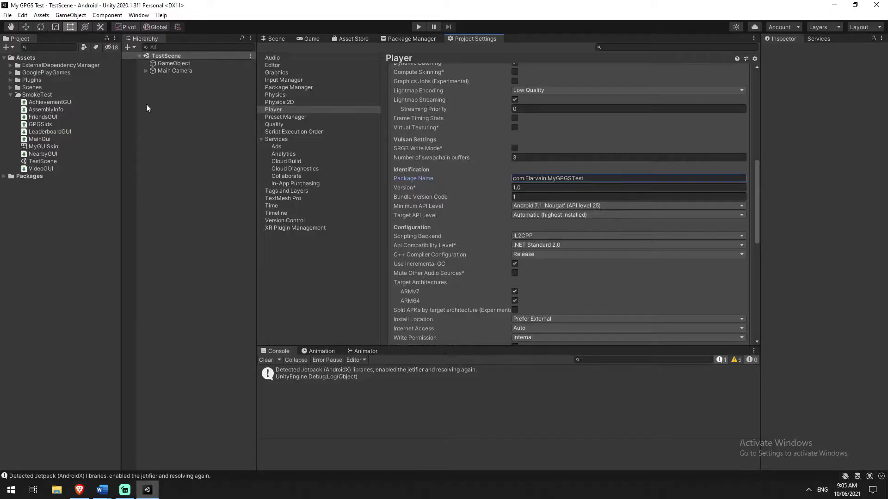
scroll(426, 138, up, 15)
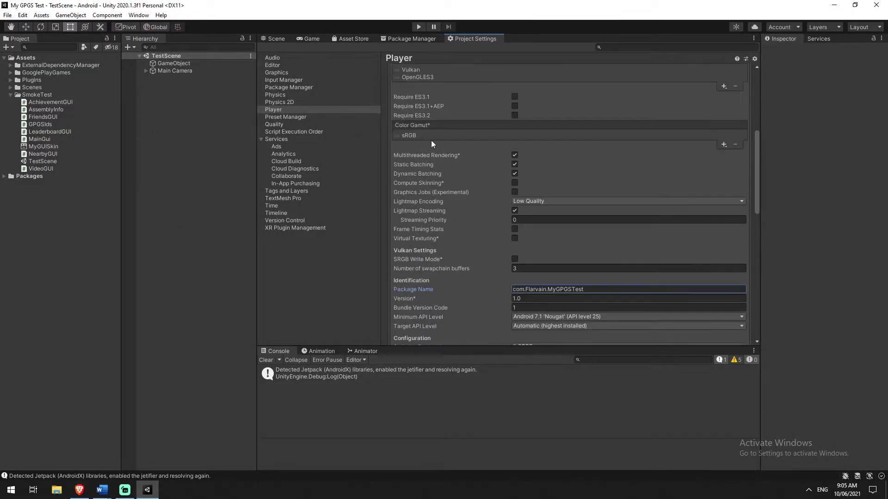
click(409, 245)
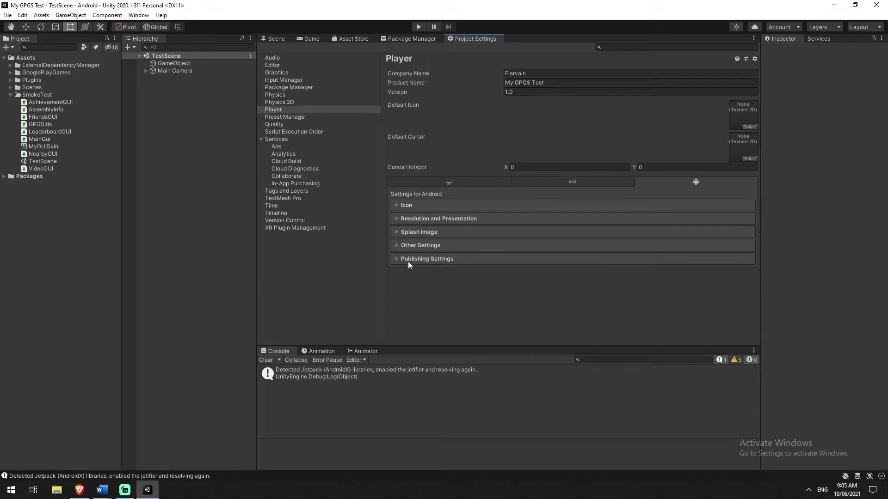
click(408, 262)
scroll(435, 217, down, 8)
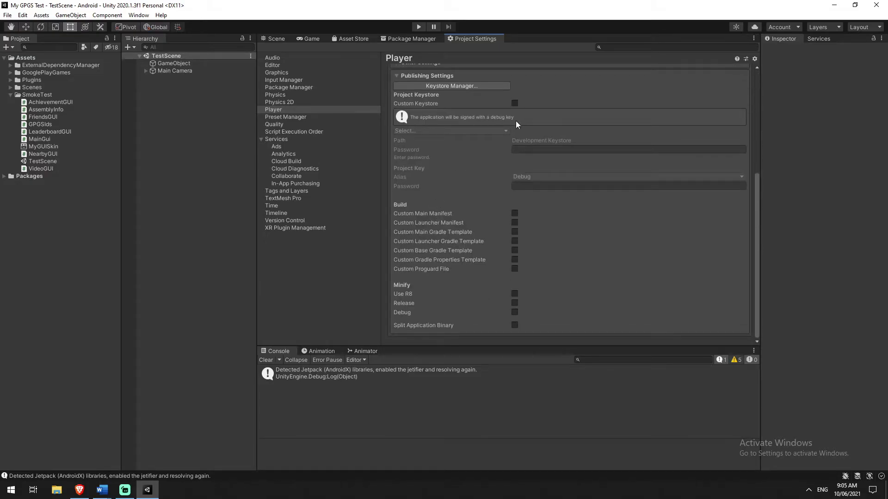
key(alt+Tab)
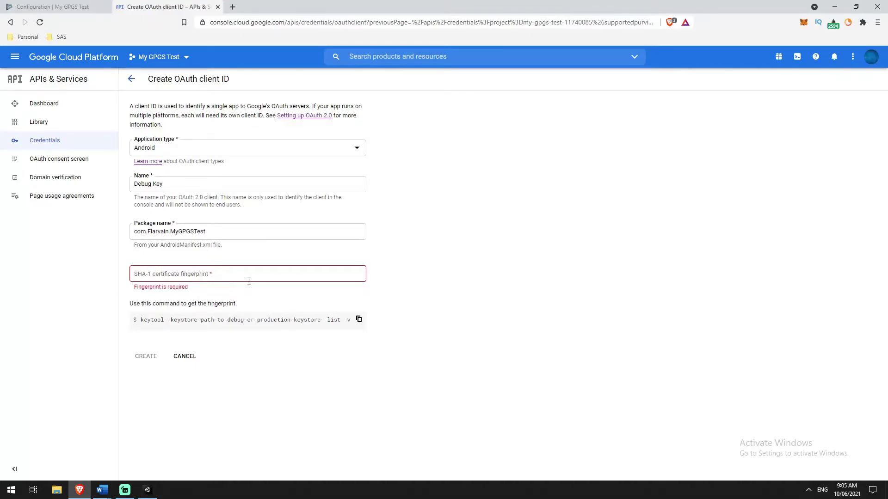
key(alt+Tab)
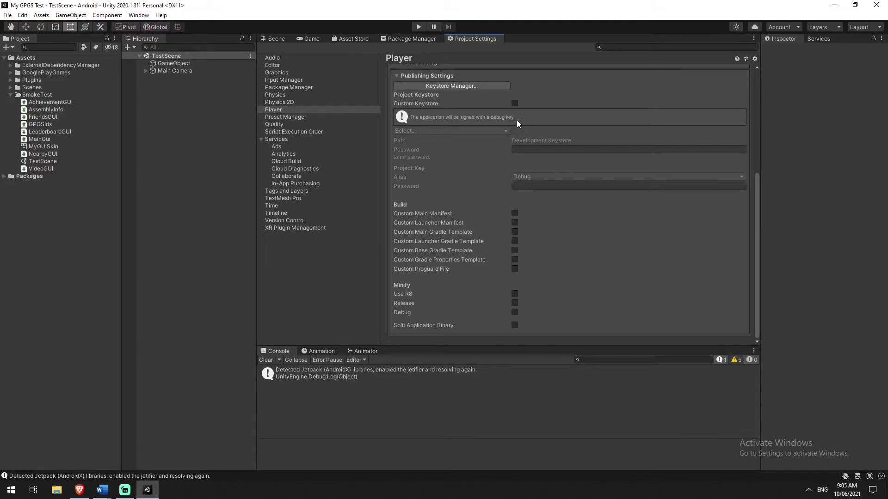
key(alt+Tab)
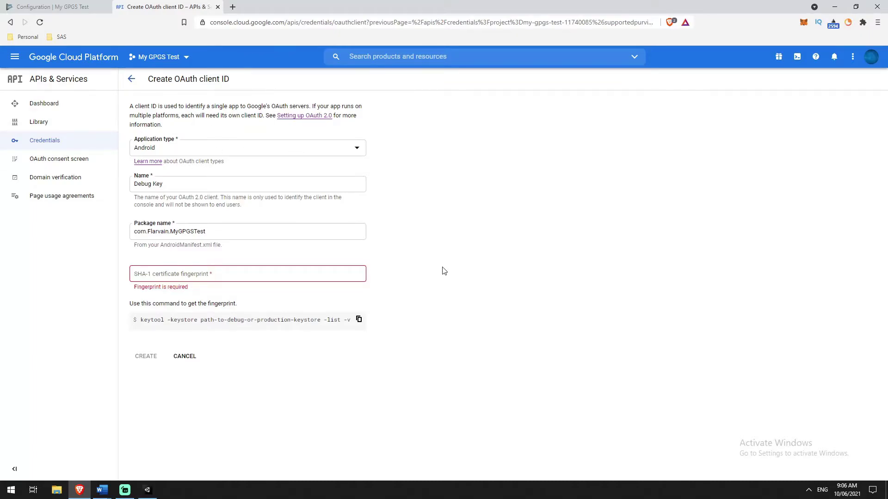
key(alt+Tab)
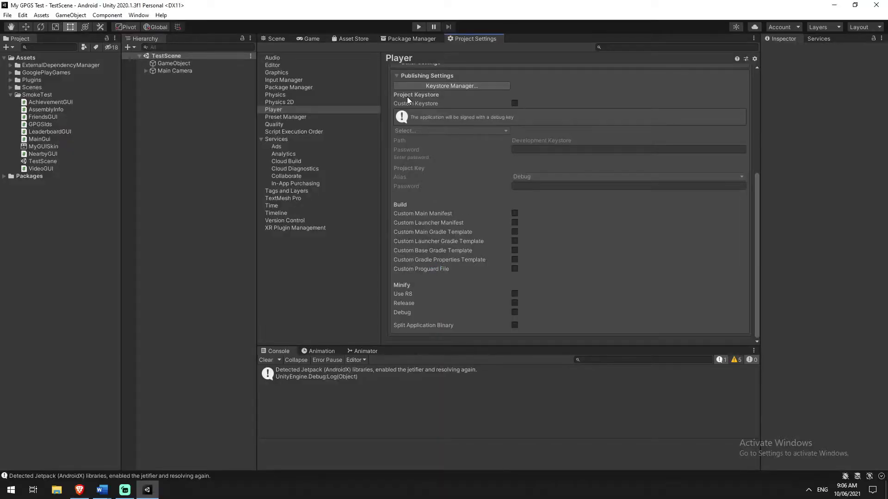
scroll(592, 197, up, 1)
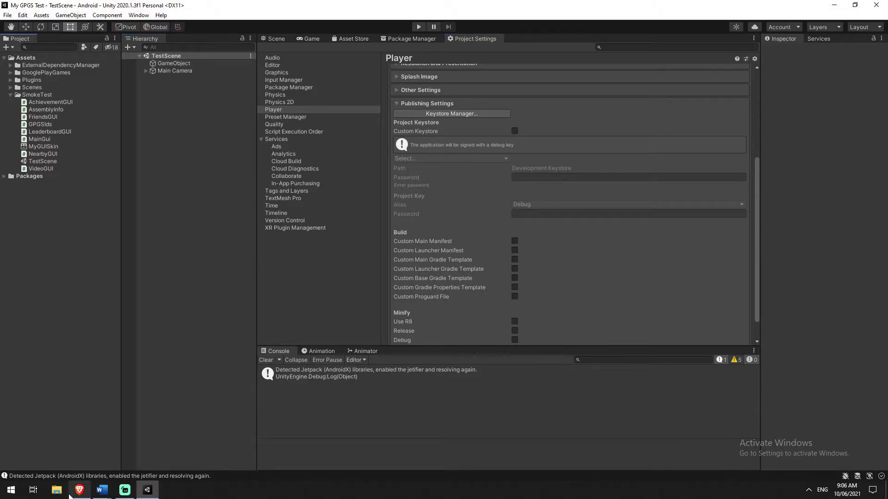
Browse File Explorer to C:\Users\<user>\.android and locate debug.keystore.
key(super+e)
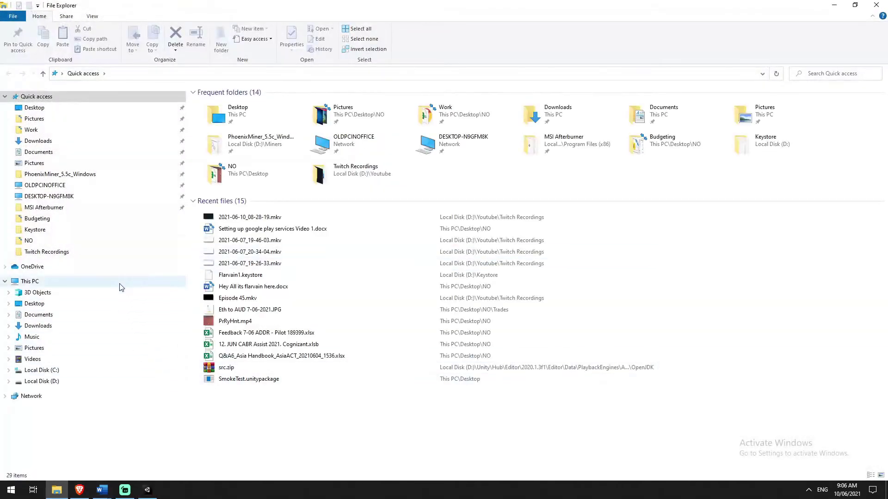
click(61, 371)
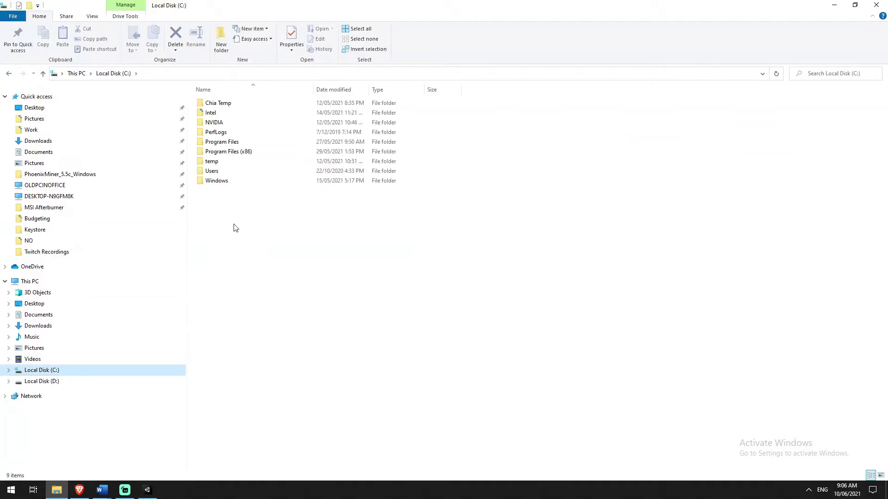
double_click(237, 172)
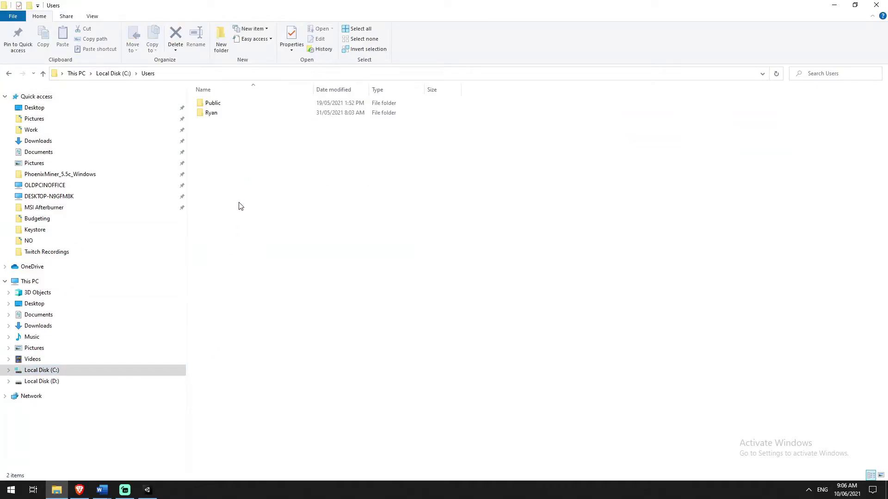
double_click(243, 114)
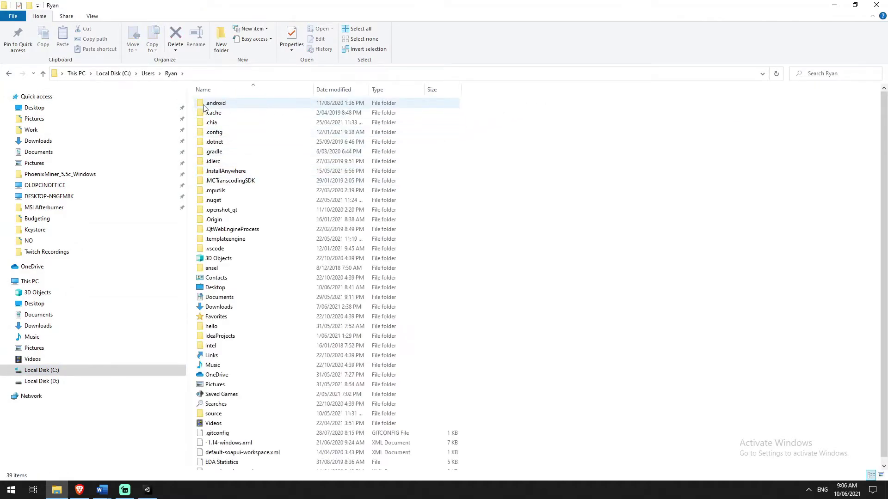
double_click(228, 104)
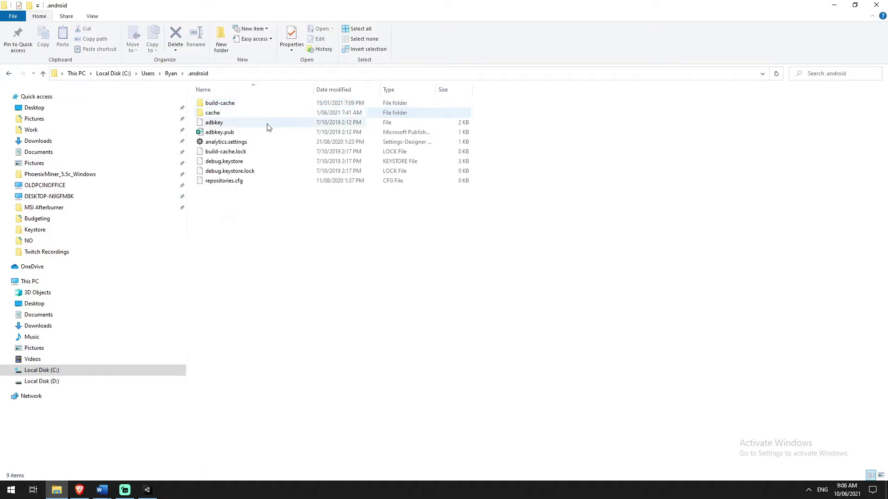
click(220, 163)
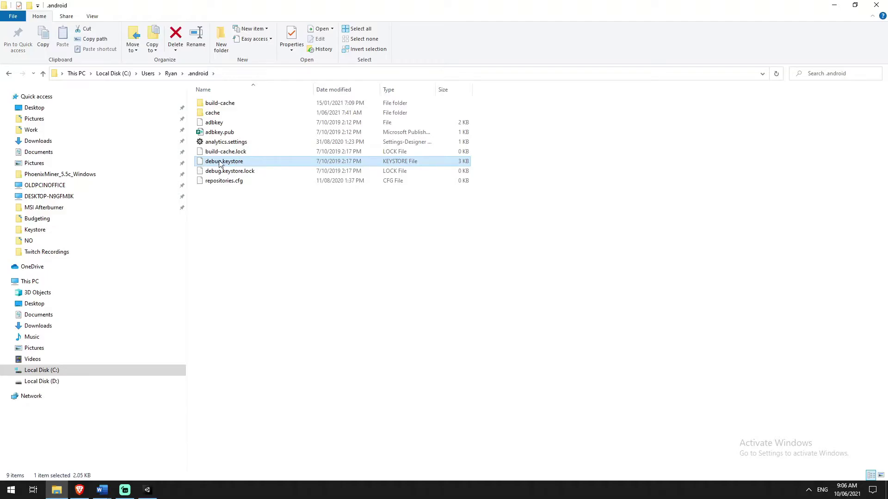
click(242, 267)
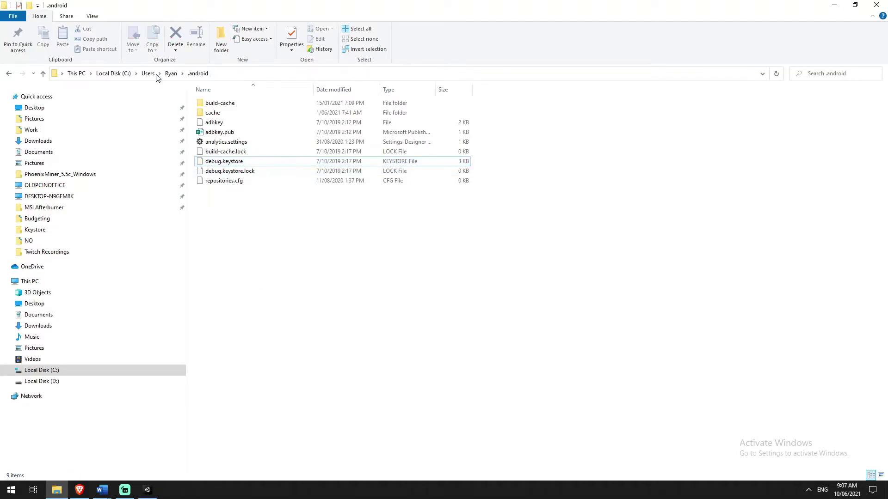
click(11, 489)
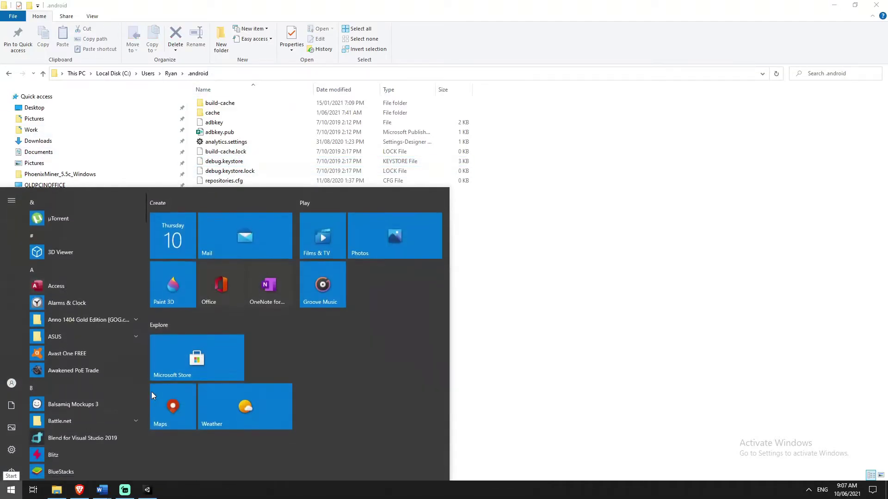
Launch Command Prompt with cmd and paste the keytool -list -v command.
text(cmd)
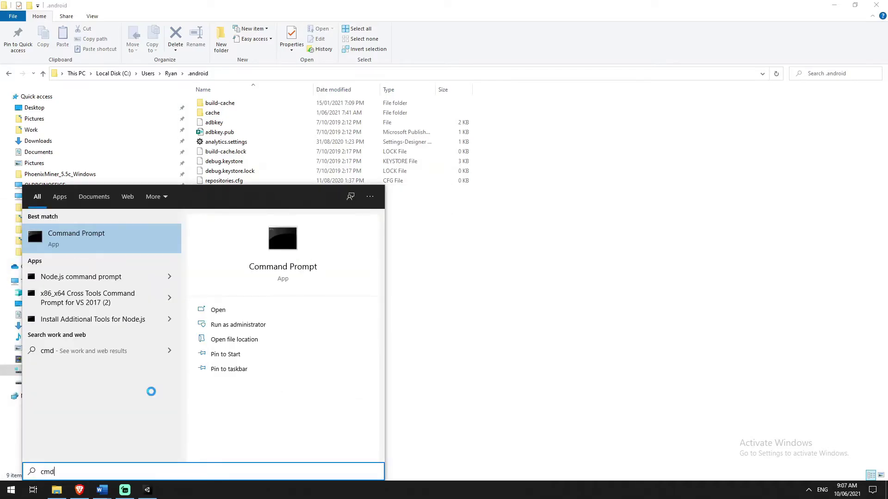
click(101, 239)
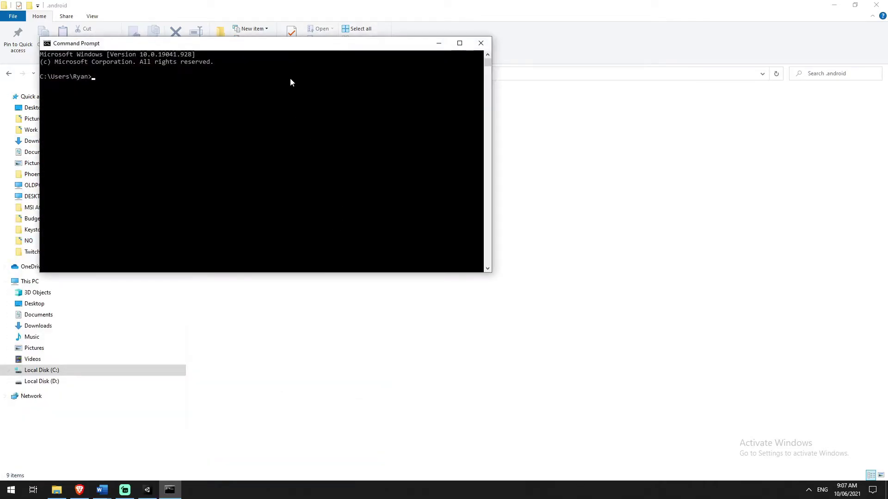
drag(289, 50, 593, 236)
right_click(463, 286)
click(83, 490)
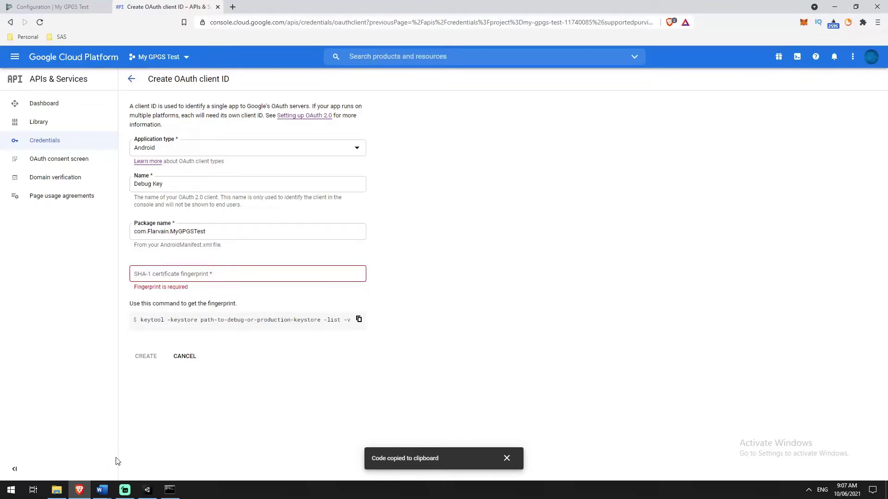
click(79, 490)
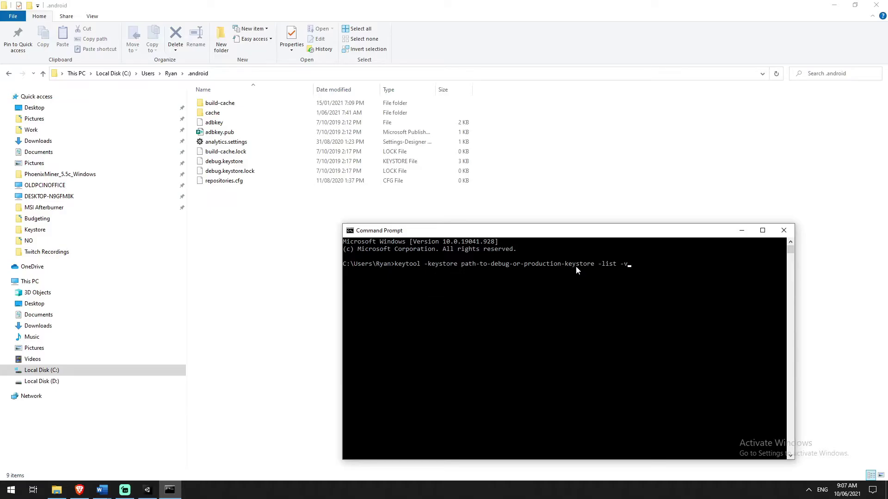
Replace the keystore placeholder with the .android folder path plus \debug.keystore.
drag(460, 265, 594, 268)
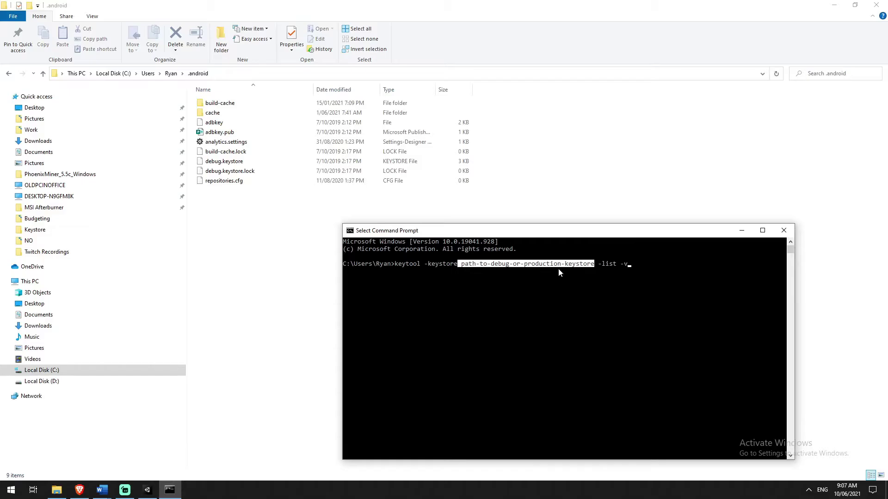
right_click(611, 269)
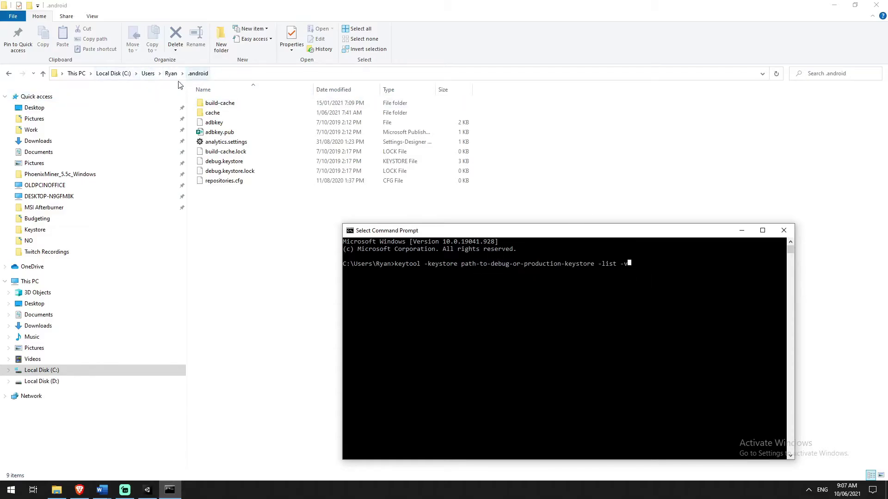
key(Left)
key(Left)
key(Left)
key(Left)
key(Left)
key(Left)
key(Left)
key(Left)
key(Left)
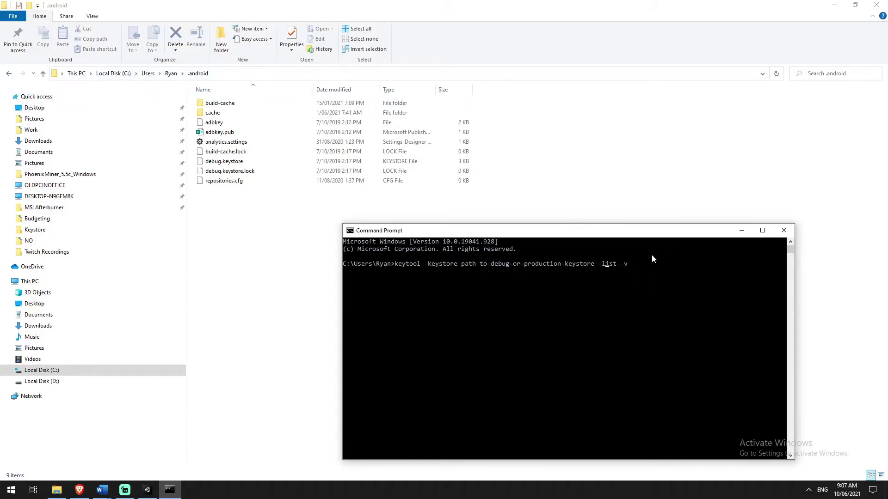
key(BackSpace)
key(BackSpace)
key(BackSpace)
key(BackSpace)
key(BackSpace)
key(BackSpace)
key(BackSpace)
key(BackSpace)
key(BackSpace)
key(BackSpace)
key(BackSpace)
key(BackSpace)
key(BackSpace)
key(BackSpace)
key(BackSpace)
key(BackSpace)
key(BackSpace)
key(BackSpace)
key(BackSpace)
key(BackSpace)
key(BackSpace)
key(BackSpace)
key(BackSpace)
key(BackSpace)
key(BackSpace)
key(BackSpace)
key(BackSpace)
key(BackSpace)
key(BackSpace)
key(BackSpace)
key(BackSpace)
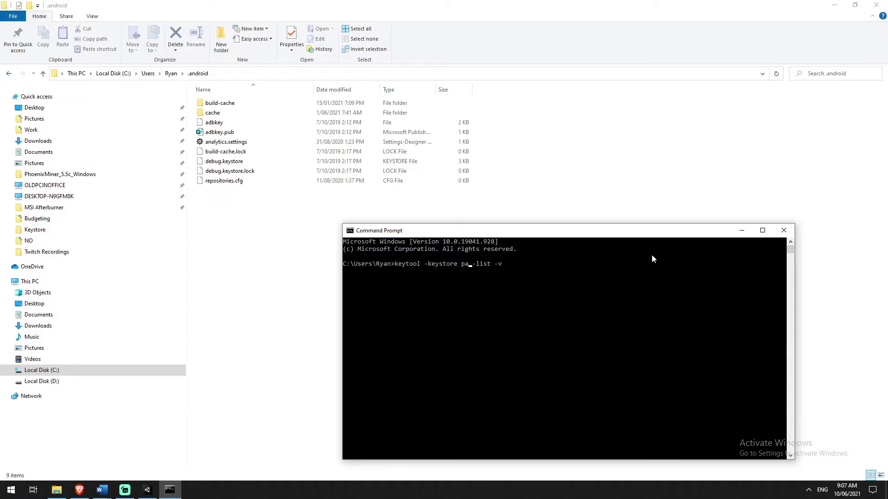
click(282, 77)
key(alt+Tab)
key(ctrl+v)
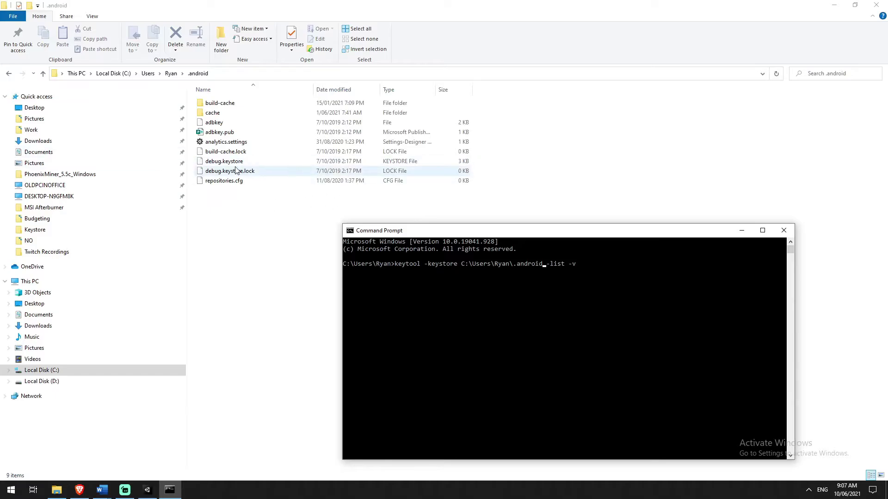
text(\debug.keyst)
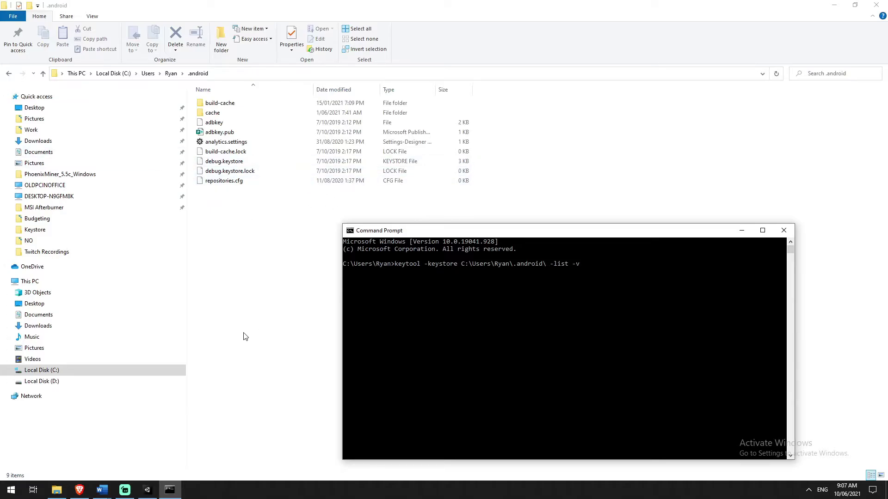
text(ore)
Run the keytool listing command and submit the keystore password.
click(636, 267)
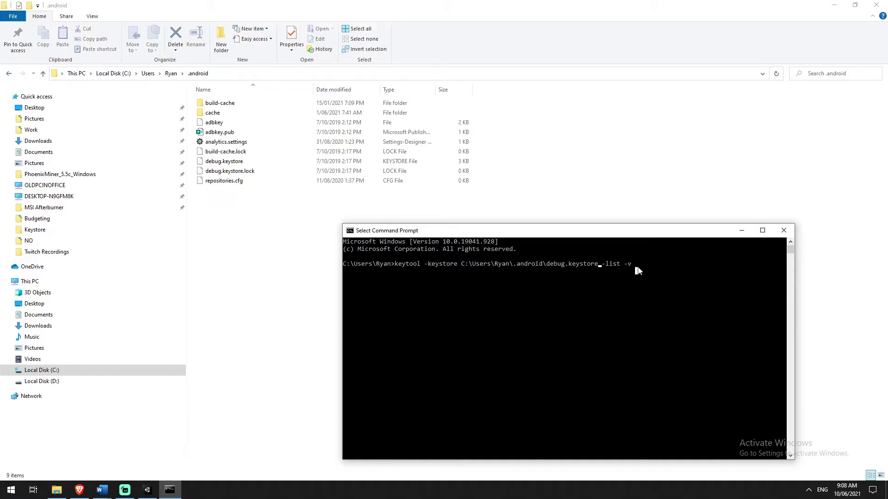
right_click(650, 265)
key(Return)
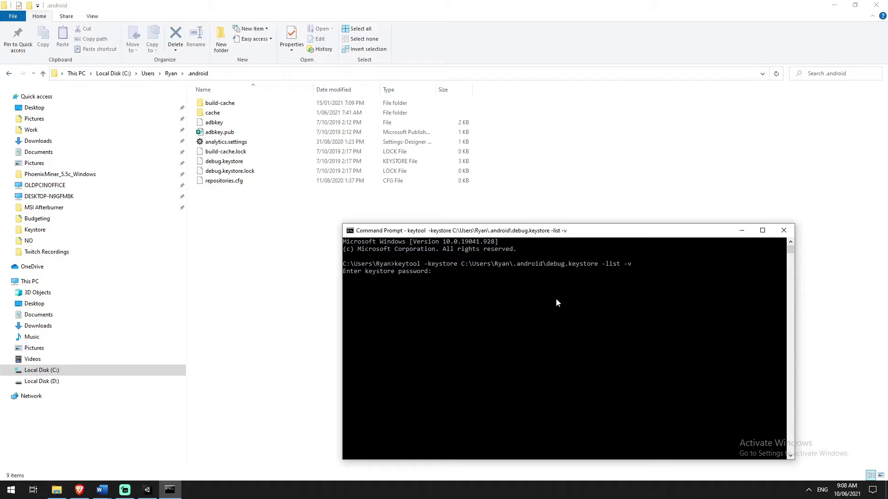
key(Return)
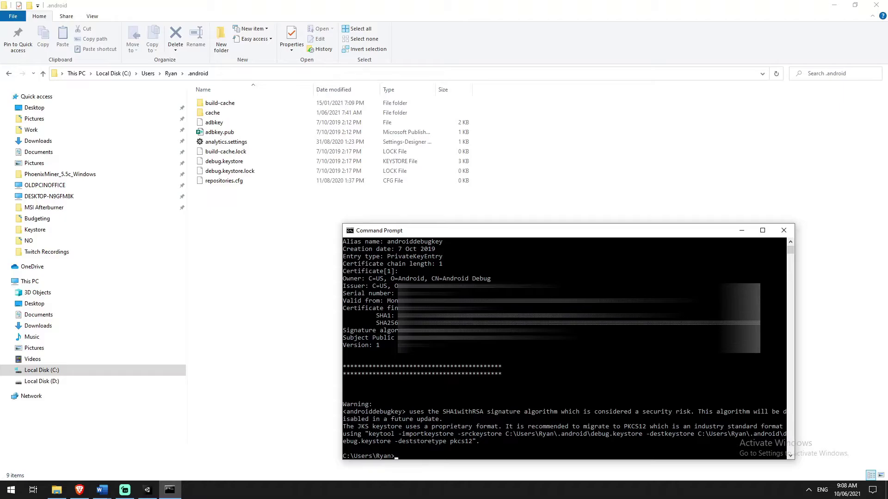
Copy the SHA1 fingerprint and paste it into the SHA-1 certificate fingerprint field.
drag(398, 316, 680, 315)
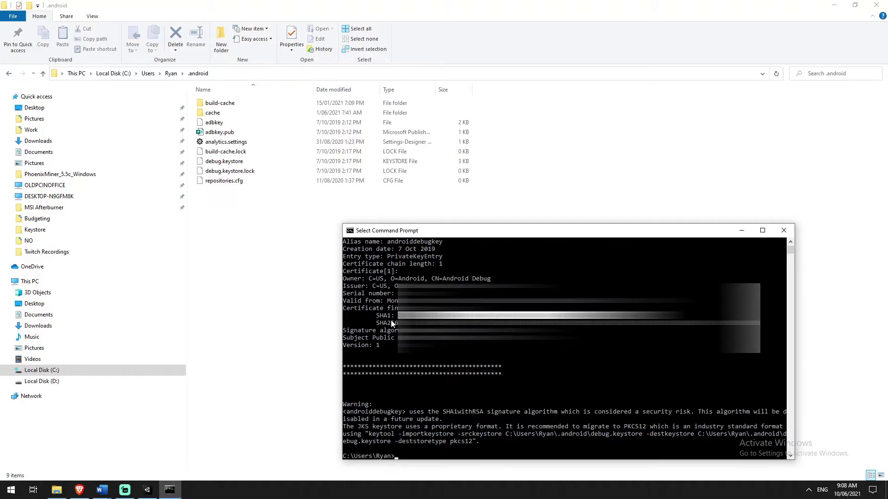
key(ctrl+c)
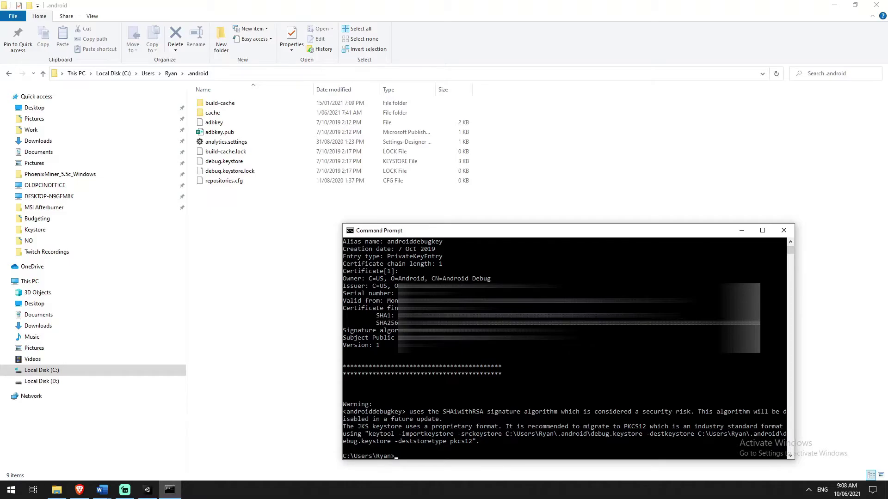
click(238, 350)
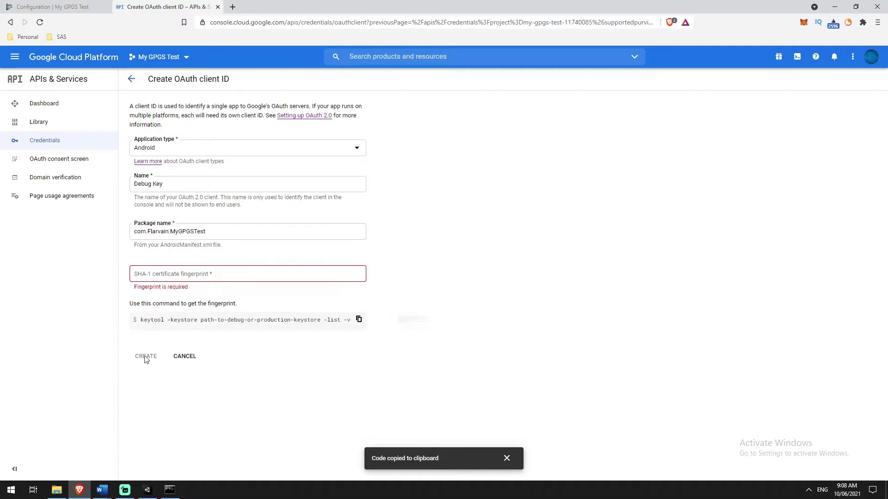
click(164, 275)
key(ctrl+v)
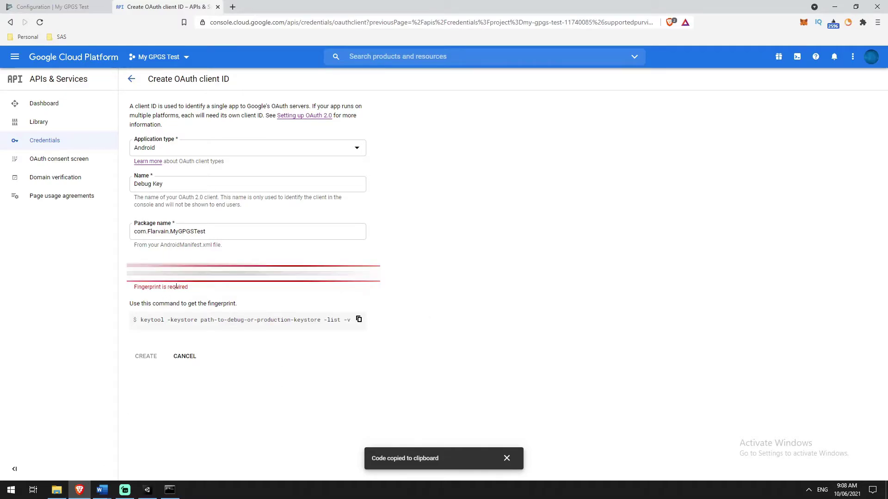